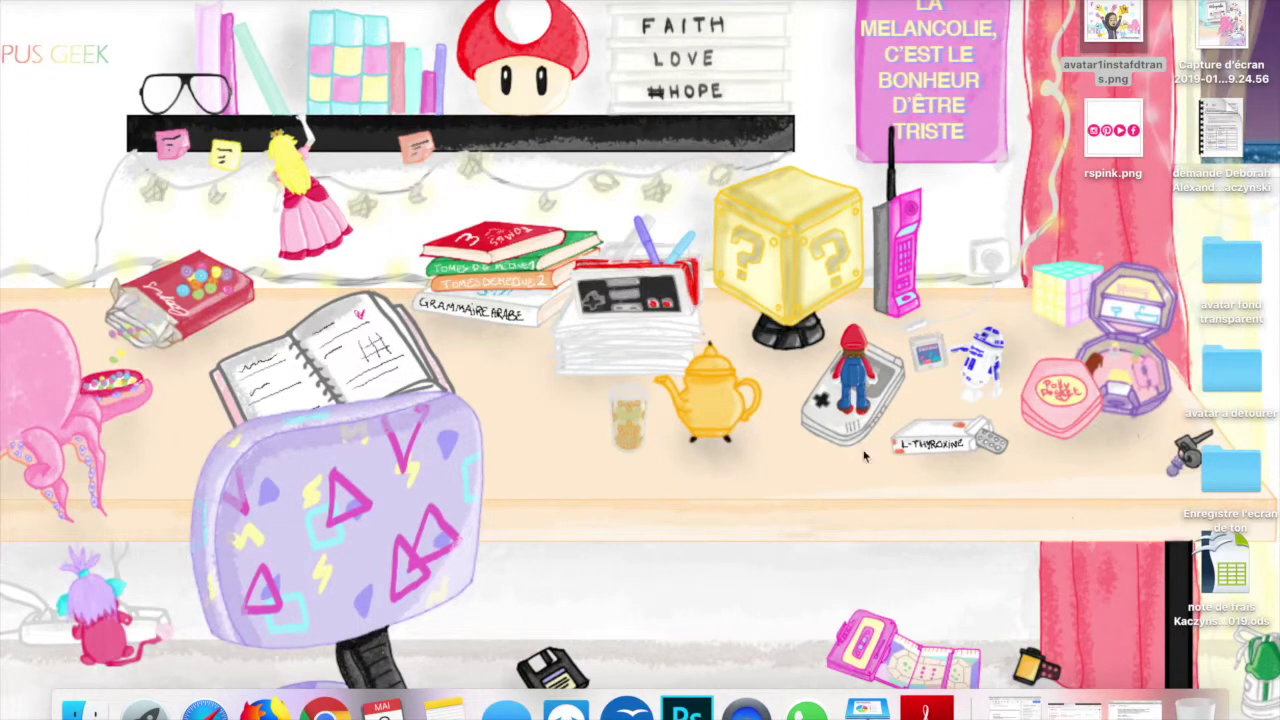
# Step: In Keynote, create a presentation with the Blanc theme and delete the title and subtitle placeholders from the slide
pyautogui.click(868, 705)
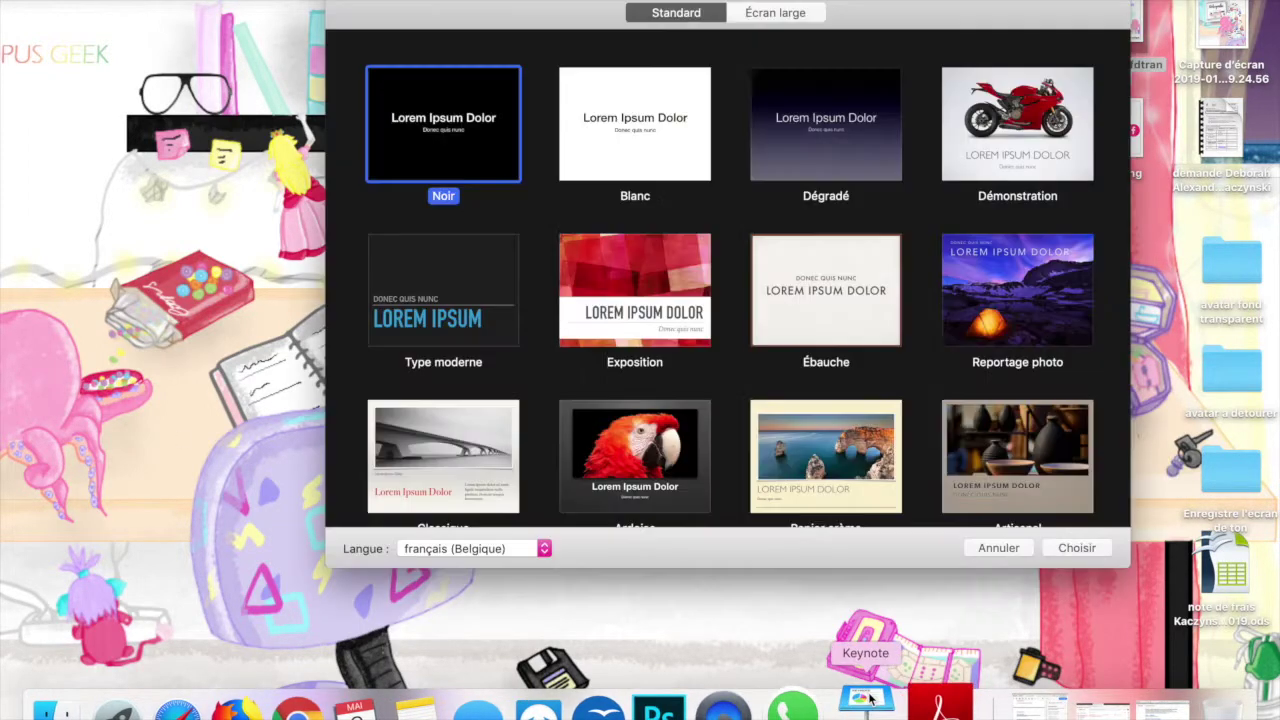
pyautogui.click(620, 102)
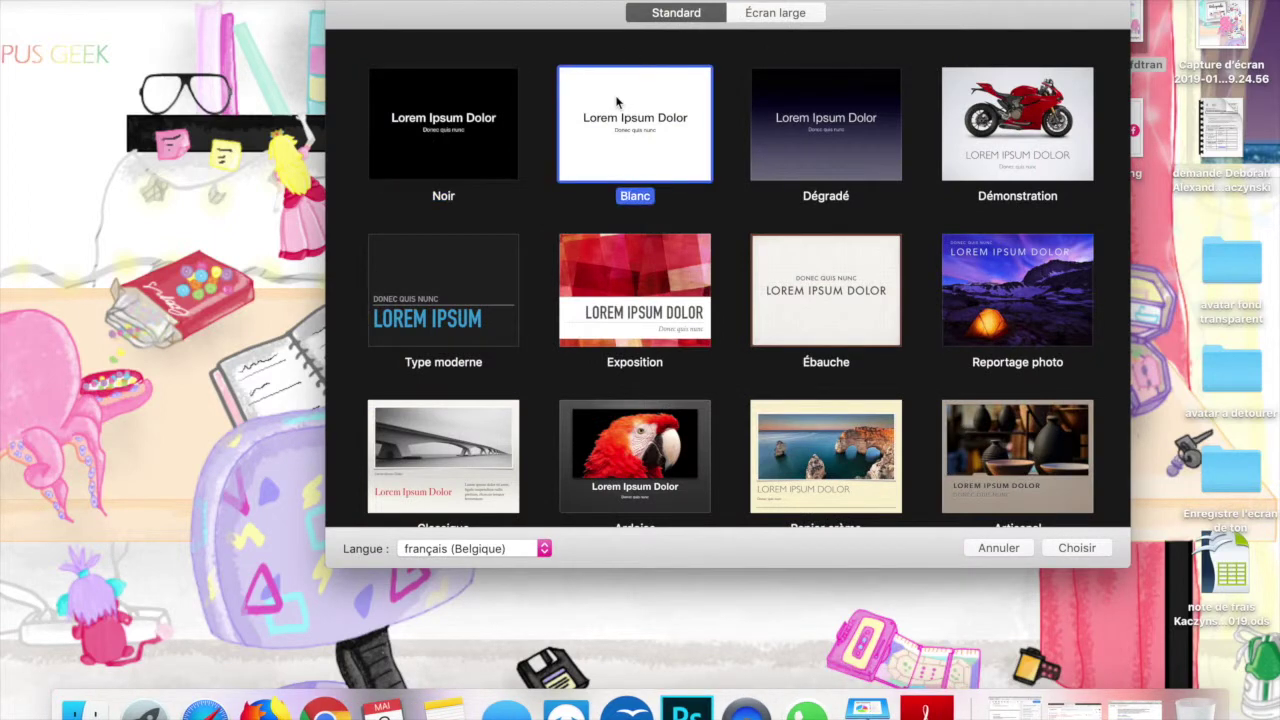
pyautogui.click(1074, 548)
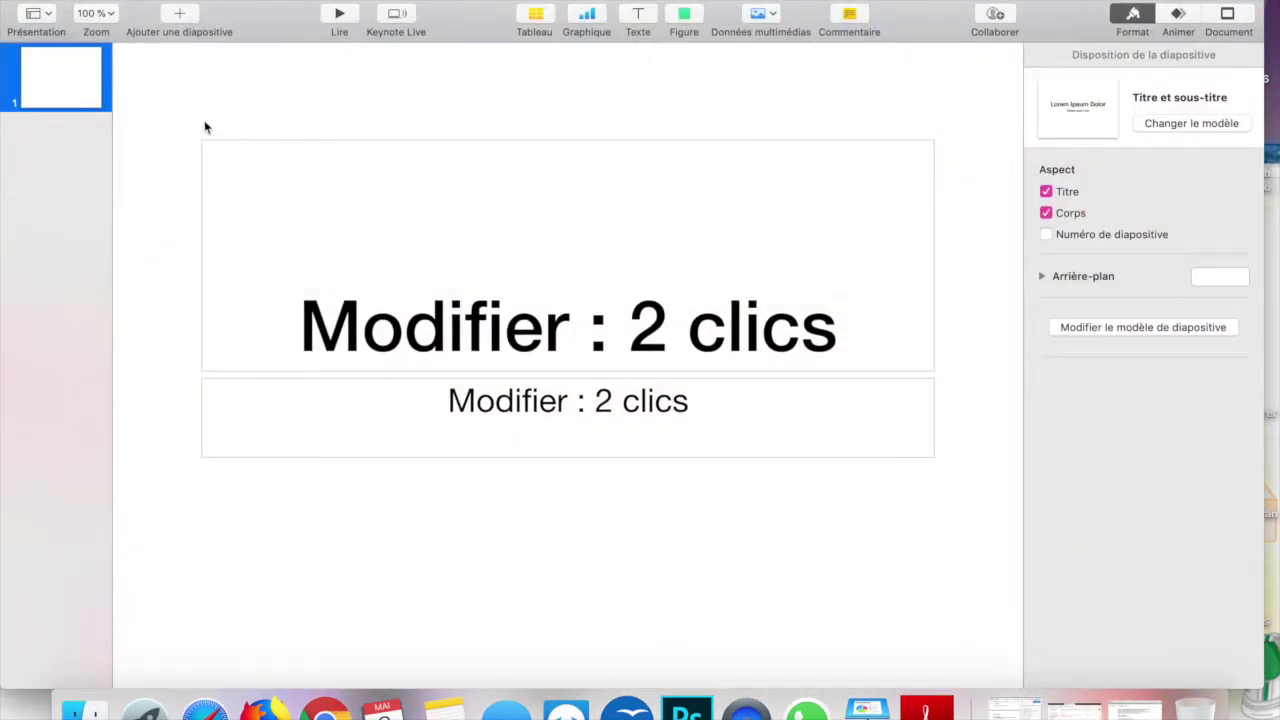
pyautogui.moveTo(191, 113); pyautogui.dragTo(322, 479)
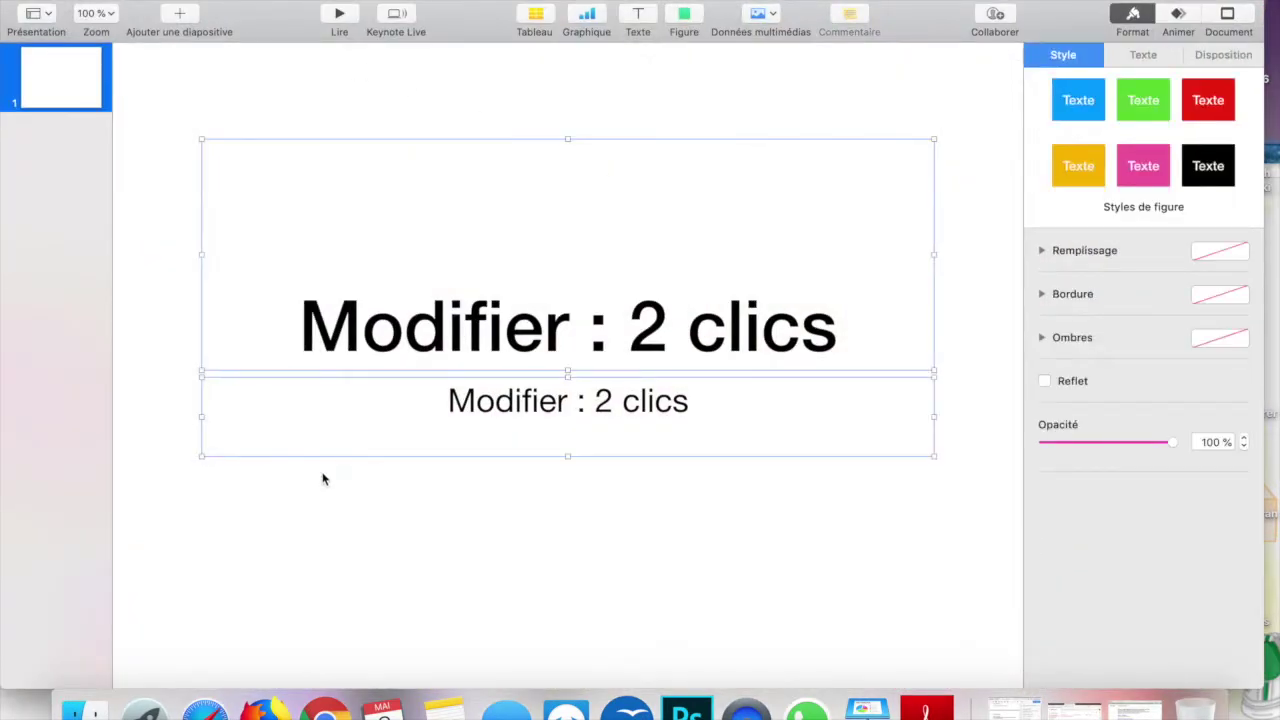
pyautogui.press('Delete')
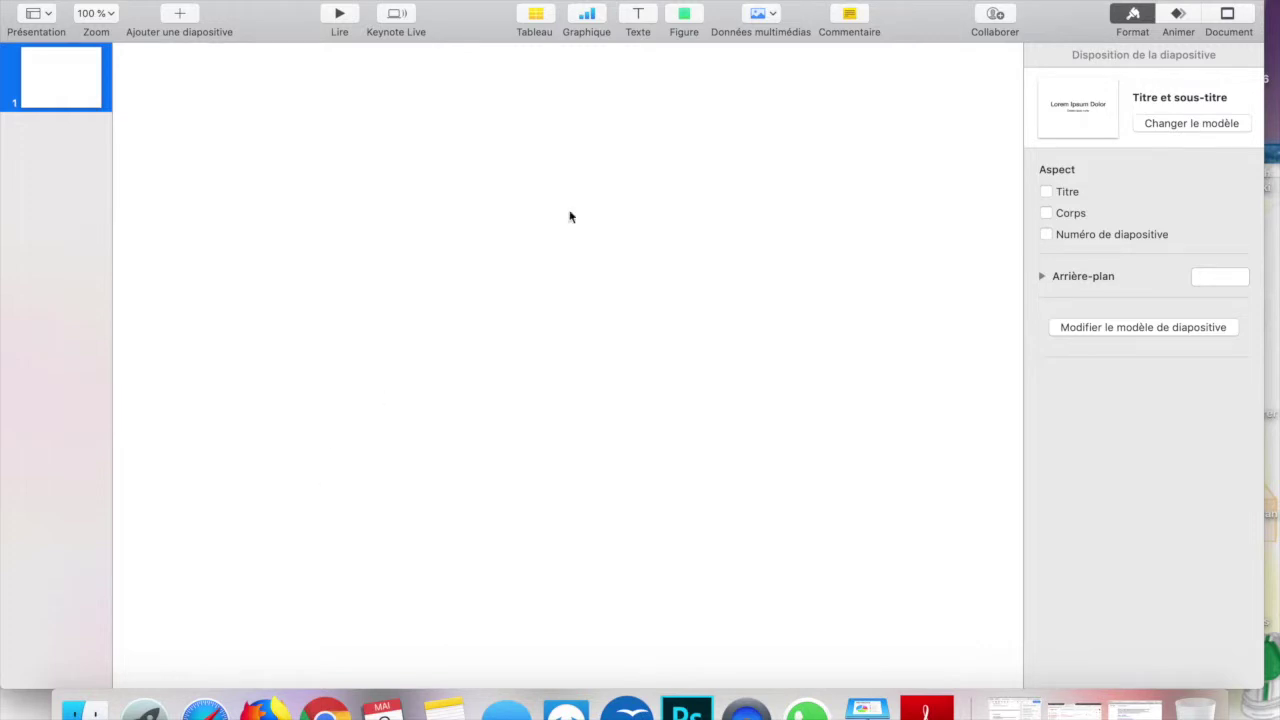
# Step: Narrow the presentation window to uncover the desktop files and place the avatar1instafdtrans.png image on the slide
pyautogui.moveTo(1264, 300); pyautogui.dragTo(1108, 300)
pyautogui.click(128, 0)
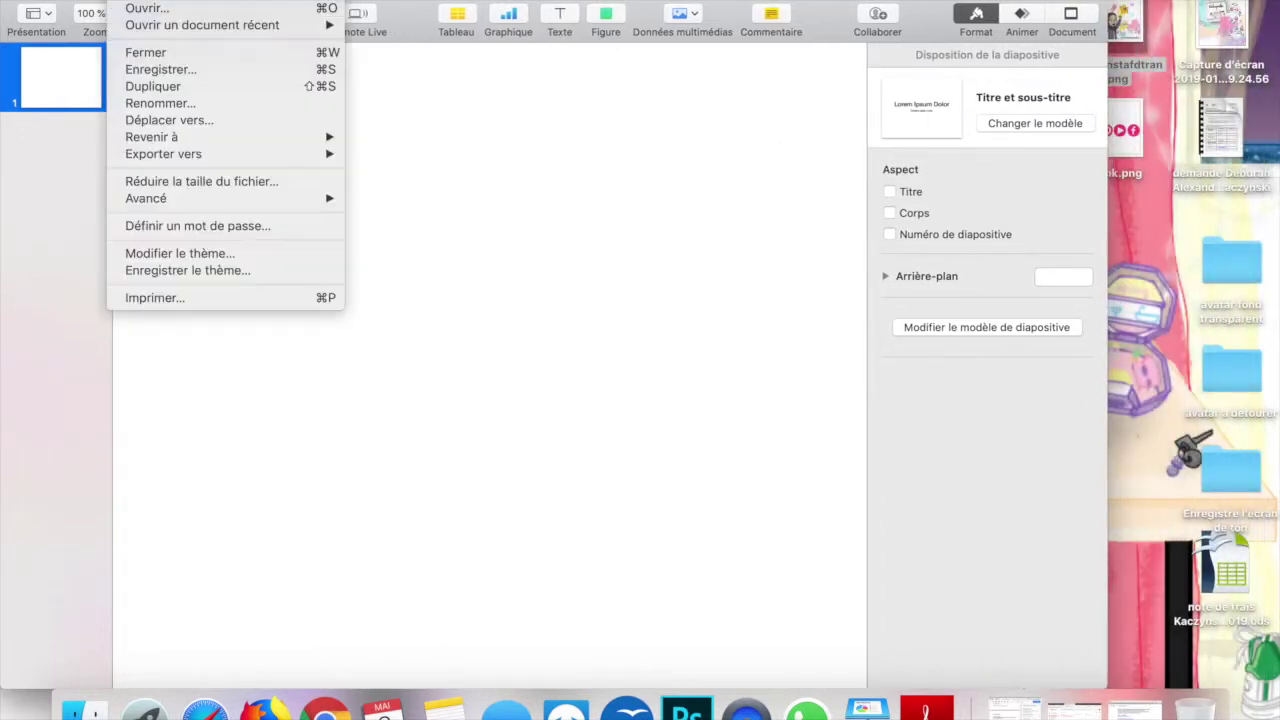
pyautogui.click(499, 317)
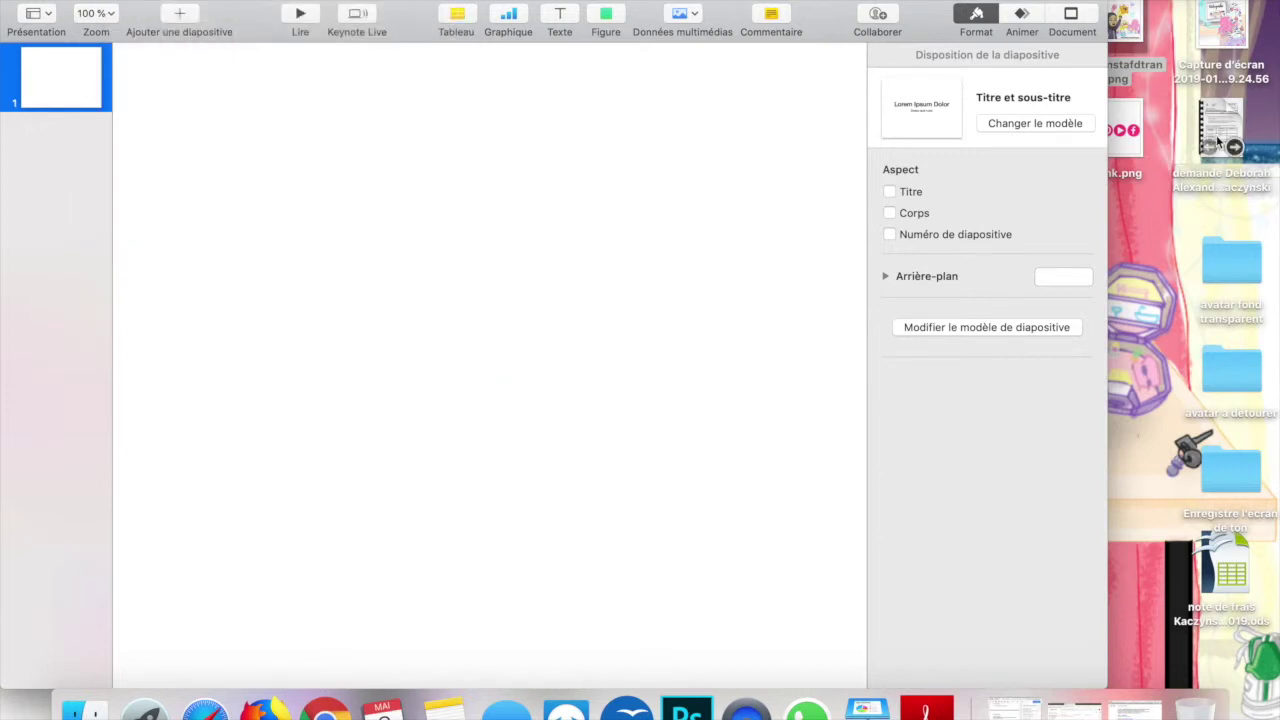
pyautogui.moveTo(1127, 45); pyautogui.dragTo(345, 224)
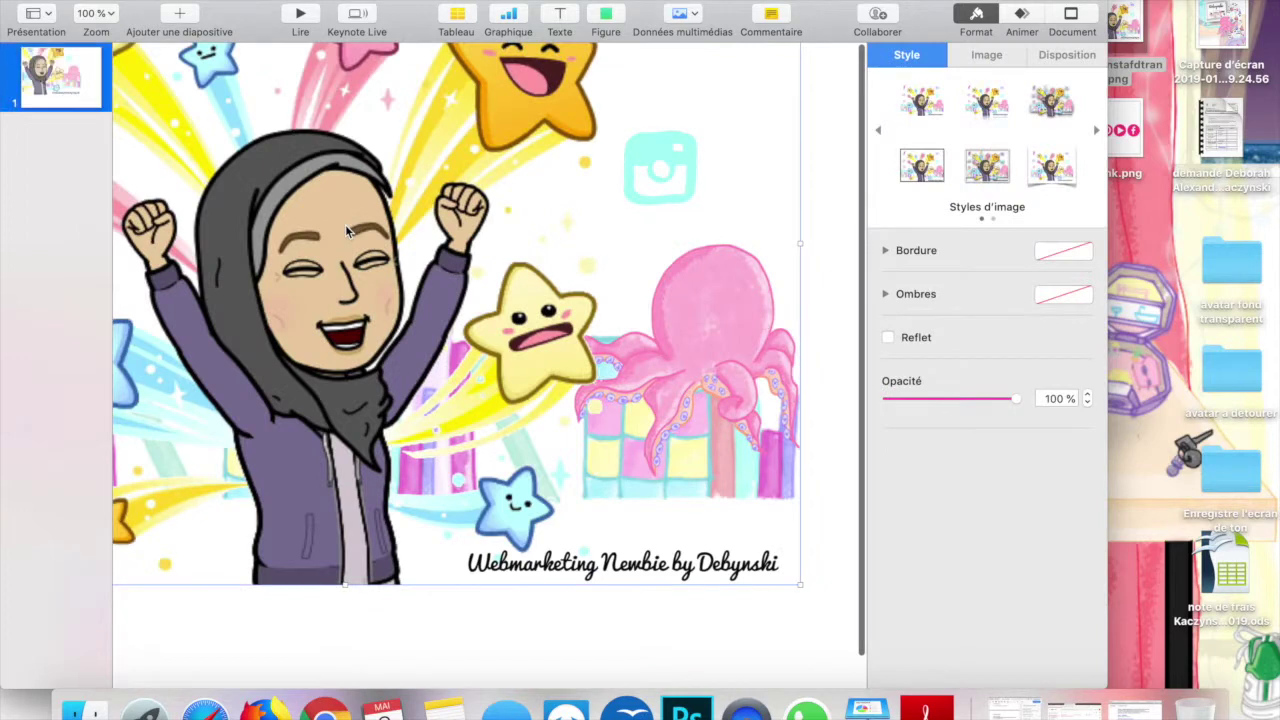
# Step: Shrink the avatar image to about half the slide's width and centre it in the upper part of the slide
pyautogui.moveTo(805, 592); pyautogui.dragTo(427, 305)
pyautogui.hscroll(-2, 471, 443)
pyautogui.moveTo(300, 233); pyautogui.dragTo(605, 383)
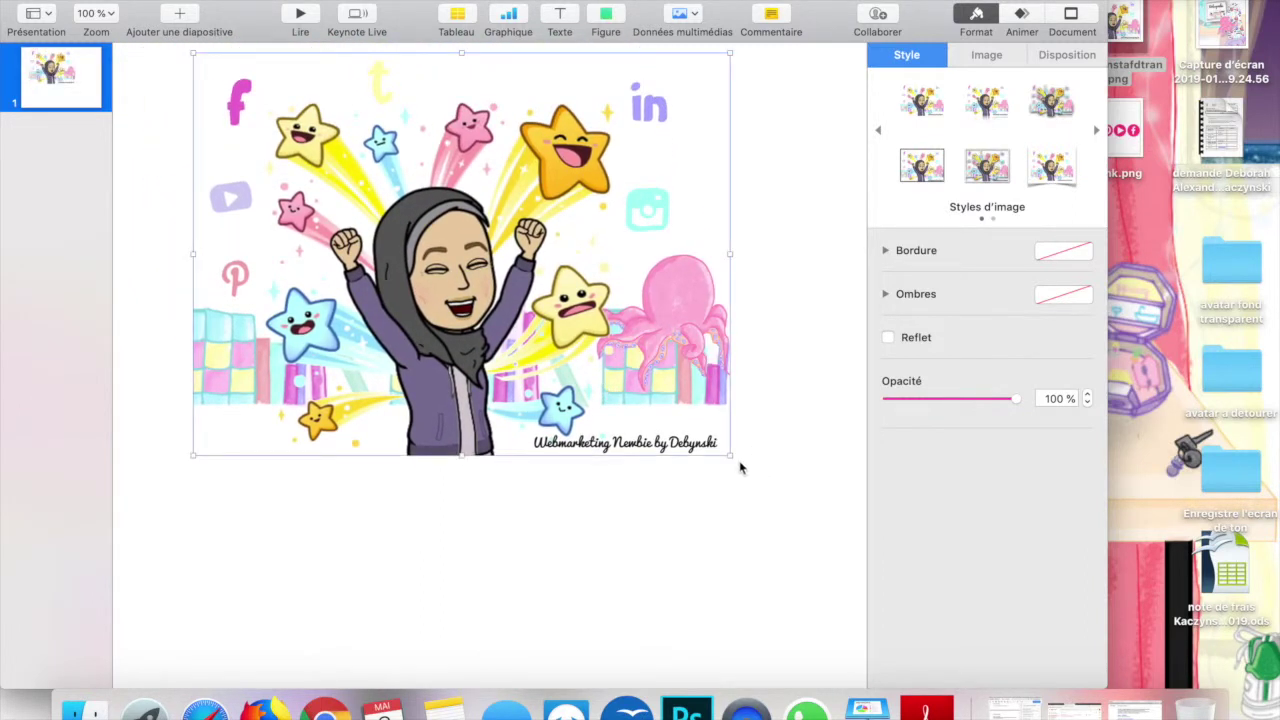
pyautogui.moveTo(731, 456); pyautogui.dragTo(603, 372)
pyautogui.moveTo(359, 241); pyautogui.dragTo(456, 263)
pyautogui.click(438, 479)
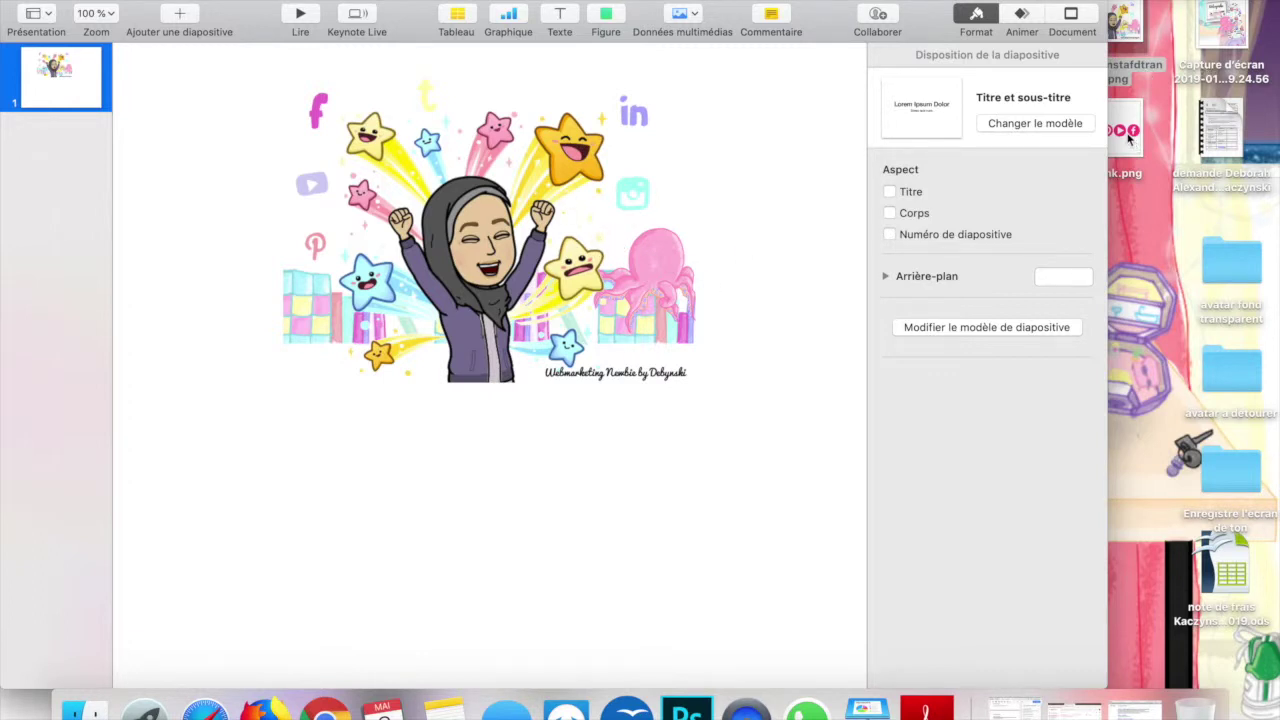
# Step: Place the rspink.png social media icons from the desktop on the slide, just below the avatar image
pyautogui.moveTo(1128, 138); pyautogui.dragTo(486, 475)
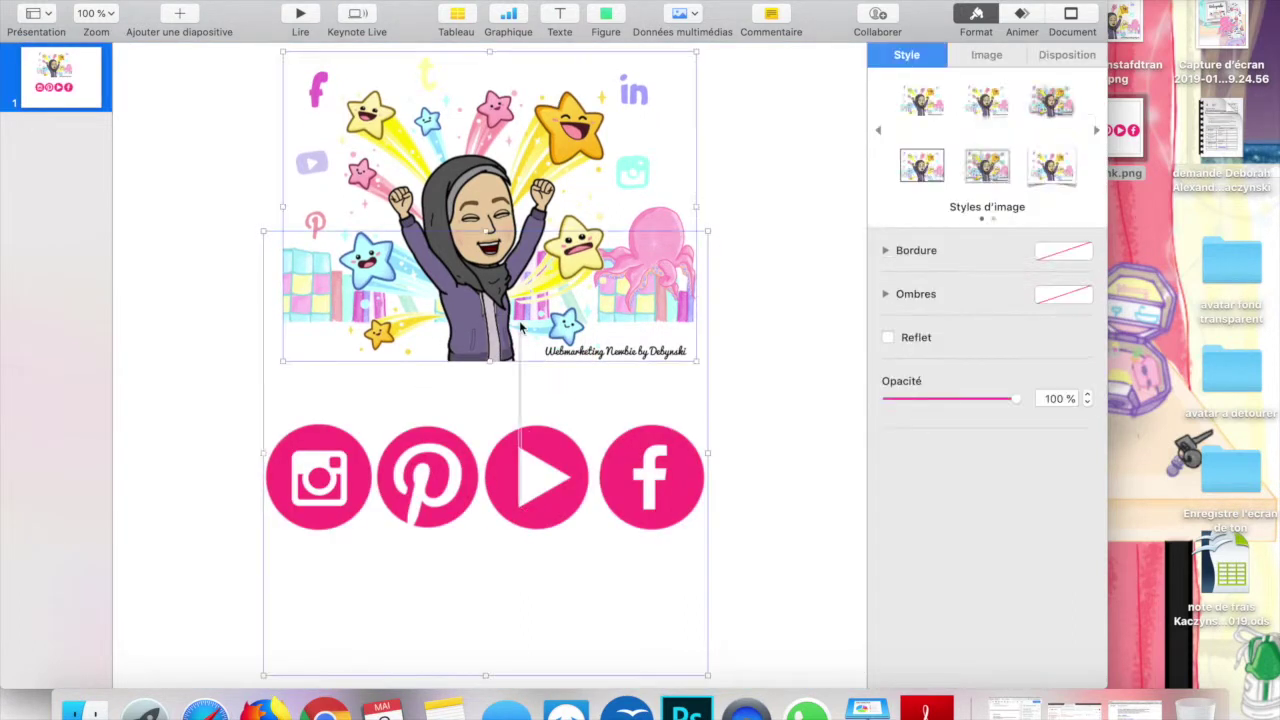
pyautogui.click(548, 488)
pyautogui.click(548, 453)
pyautogui.click(812, 493)
pyautogui.moveTo(575, 508); pyautogui.dragTo(597, 472)
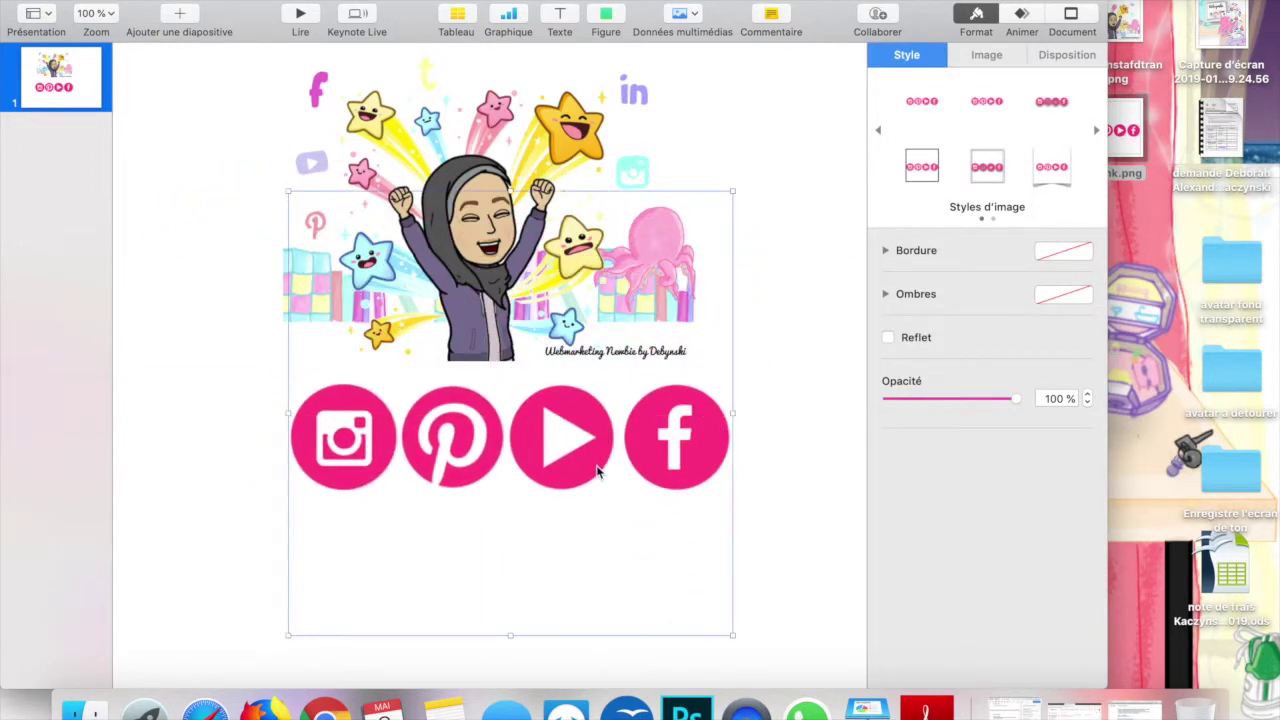
# Step: Shrink the row of social media icons to about half the avatar image's width and centre it beneath the avatar
pyautogui.moveTo(735, 635); pyautogui.dragTo(588, 490)
pyautogui.moveTo(403, 389); pyautogui.dragTo(472, 456)
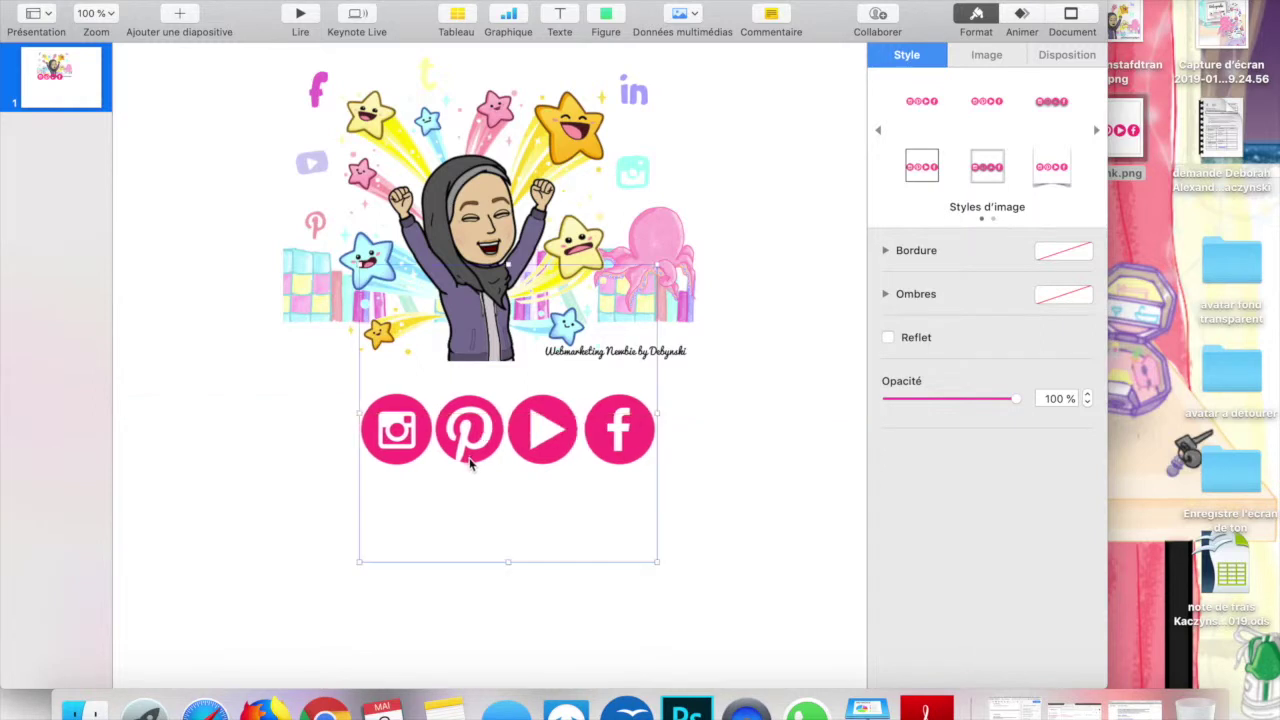
pyautogui.moveTo(655, 561); pyautogui.dragTo(605, 514)
pyautogui.moveTo(505, 425); pyautogui.dragTo(520, 453)
pyautogui.moveTo(624, 538); pyautogui.dragTo(586, 528)
pyautogui.moveTo(545, 428); pyautogui.dragTo(540, 441)
pyautogui.click(514, 580)
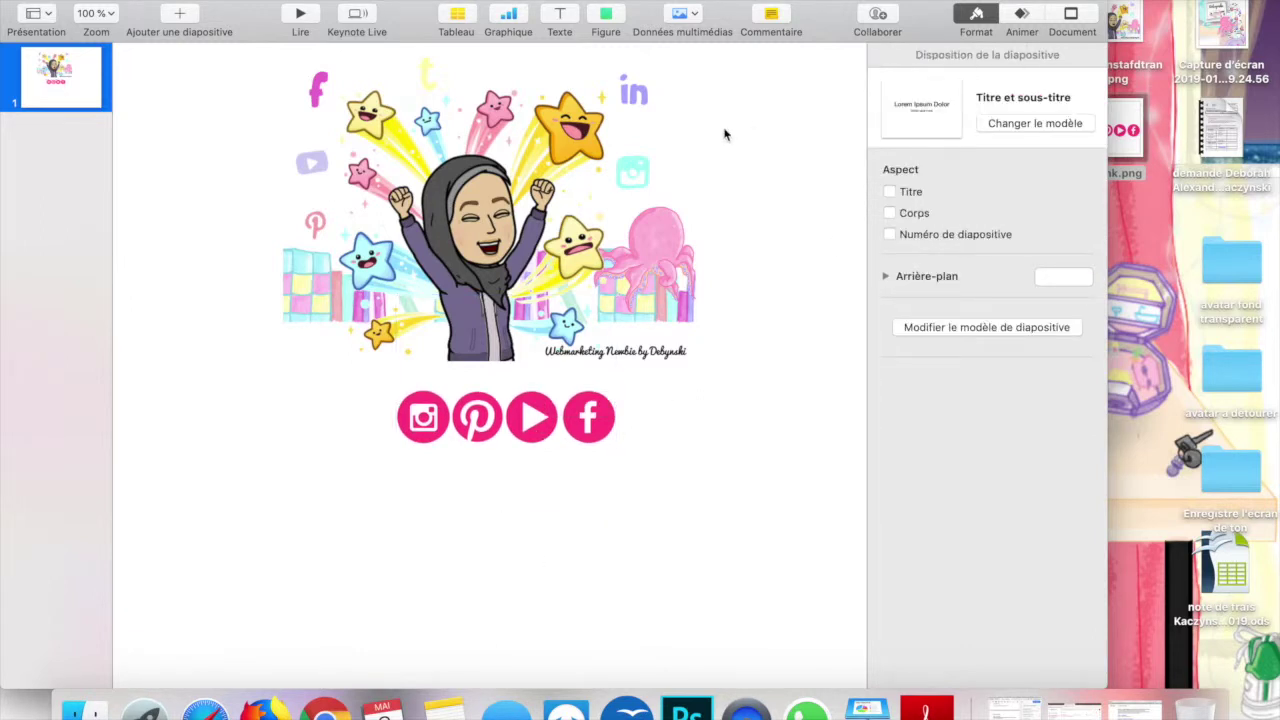
# Step: Add a text box below the social media icons and replace its placeholder with the creator's personal handle
pyautogui.click(559, 14)
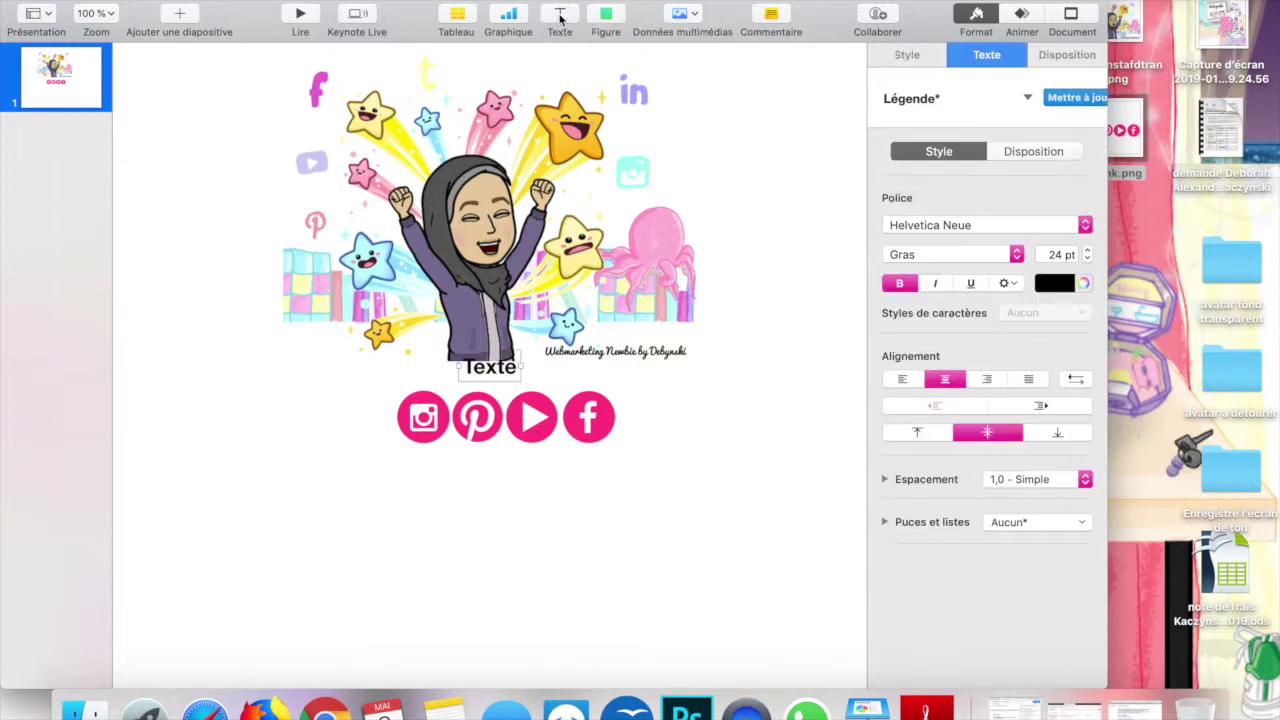
pyautogui.moveTo(481, 370); pyautogui.dragTo(487, 512)
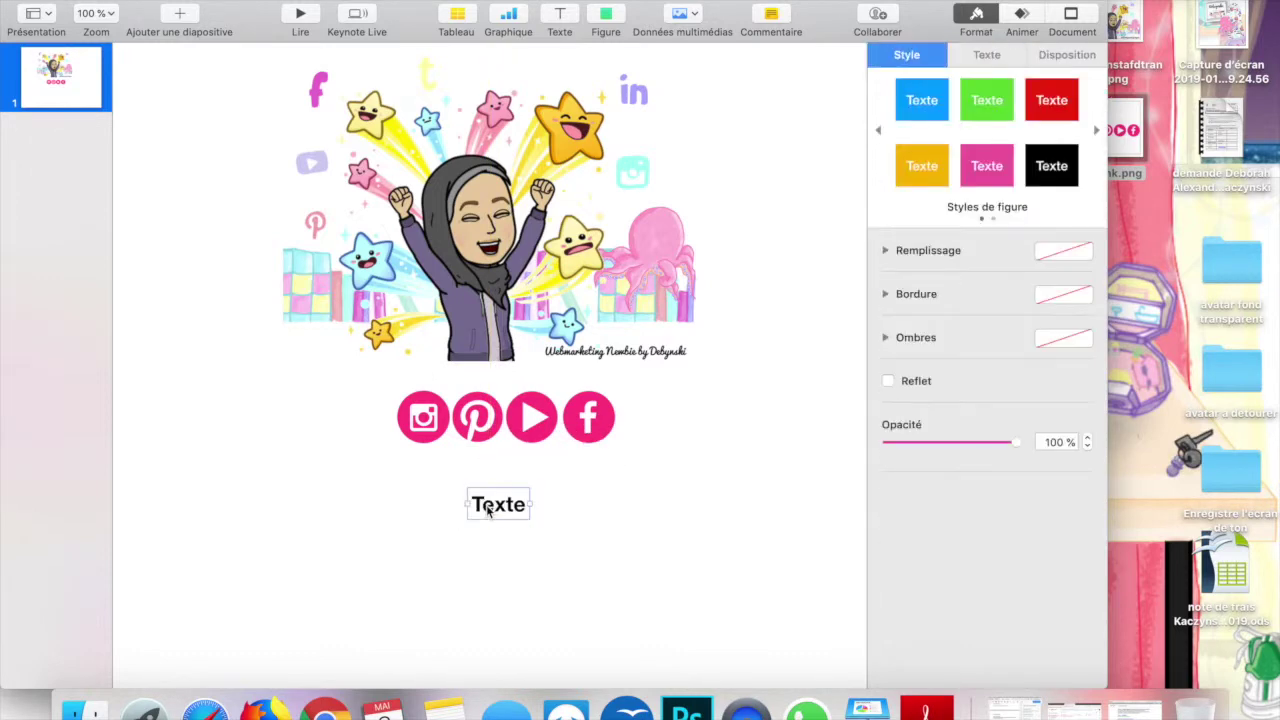
pyautogui.doubleClick(487, 512)
pyautogui.write('@deb')
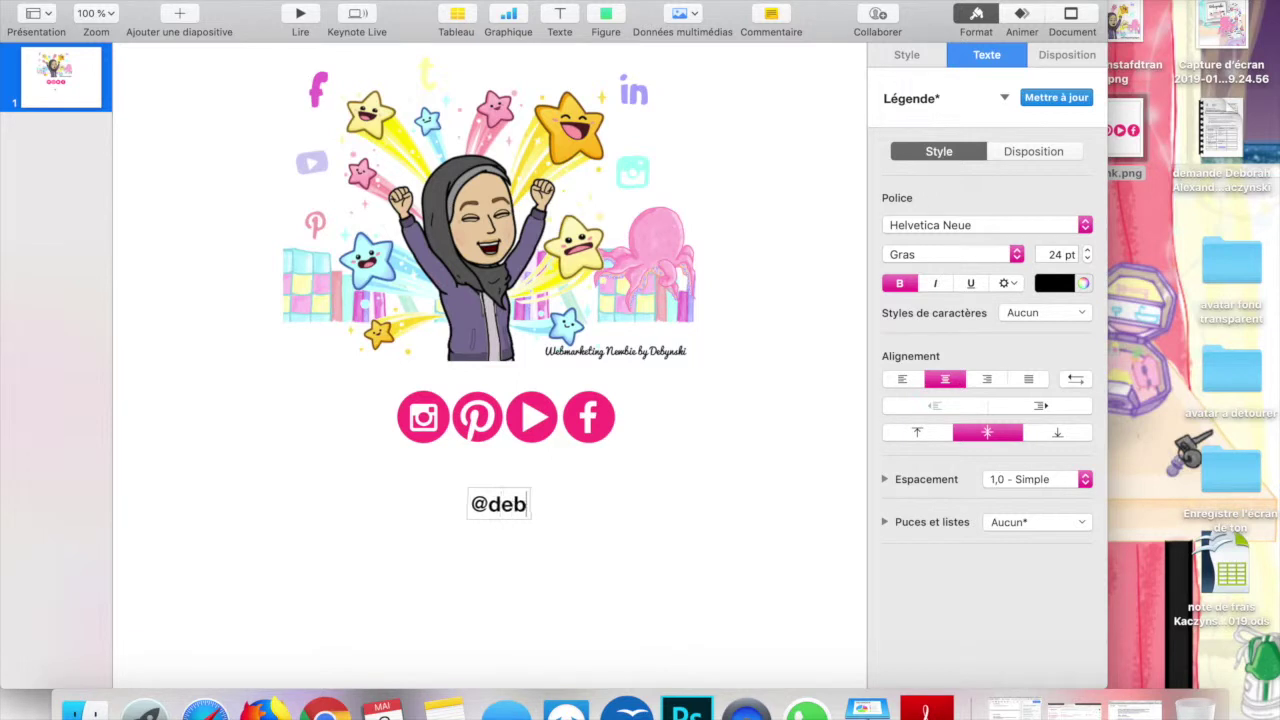
pyautogui.write('ynski`')
pyautogui.press('Return')
pyautogui.press('Return')
pyautogui.press('Return')
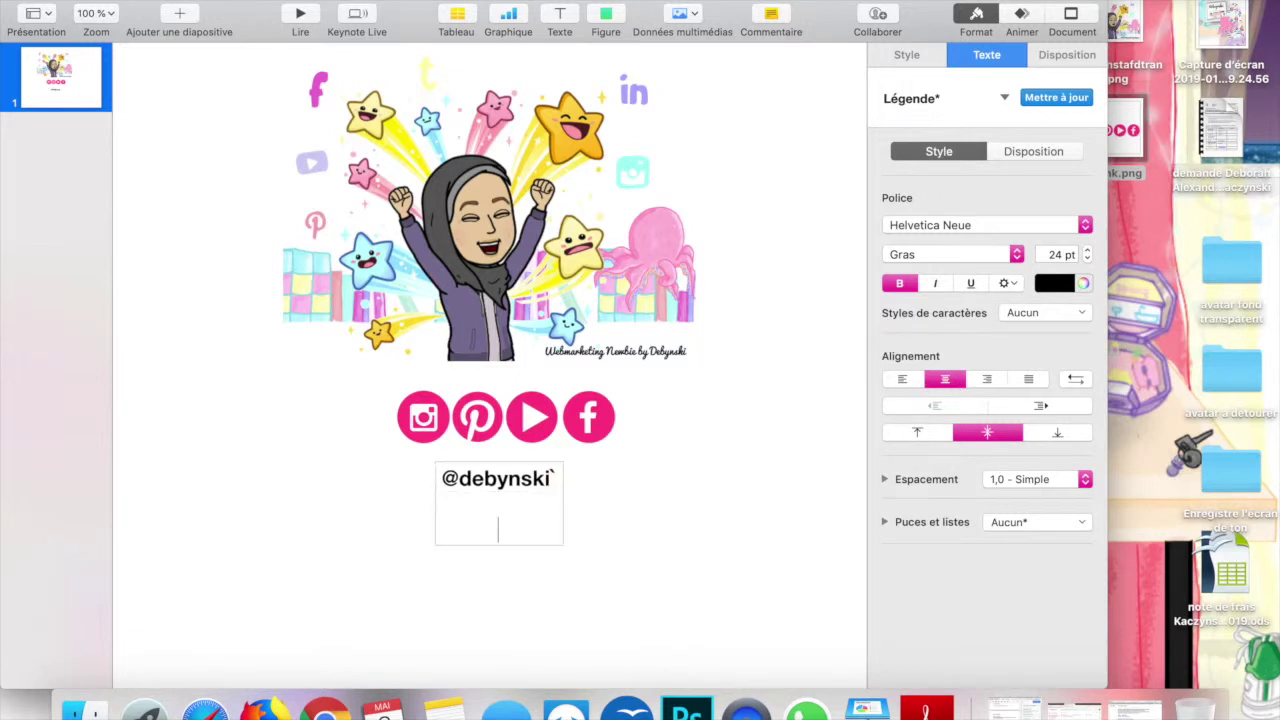
pyautogui.press('BackSpace')
pyautogui.press('BackSpace')
pyautogui.press('BackSpace')
pyautogui.press('BackSpace')
pyautogui.press('Return')
pyautogui.write('@webmar')
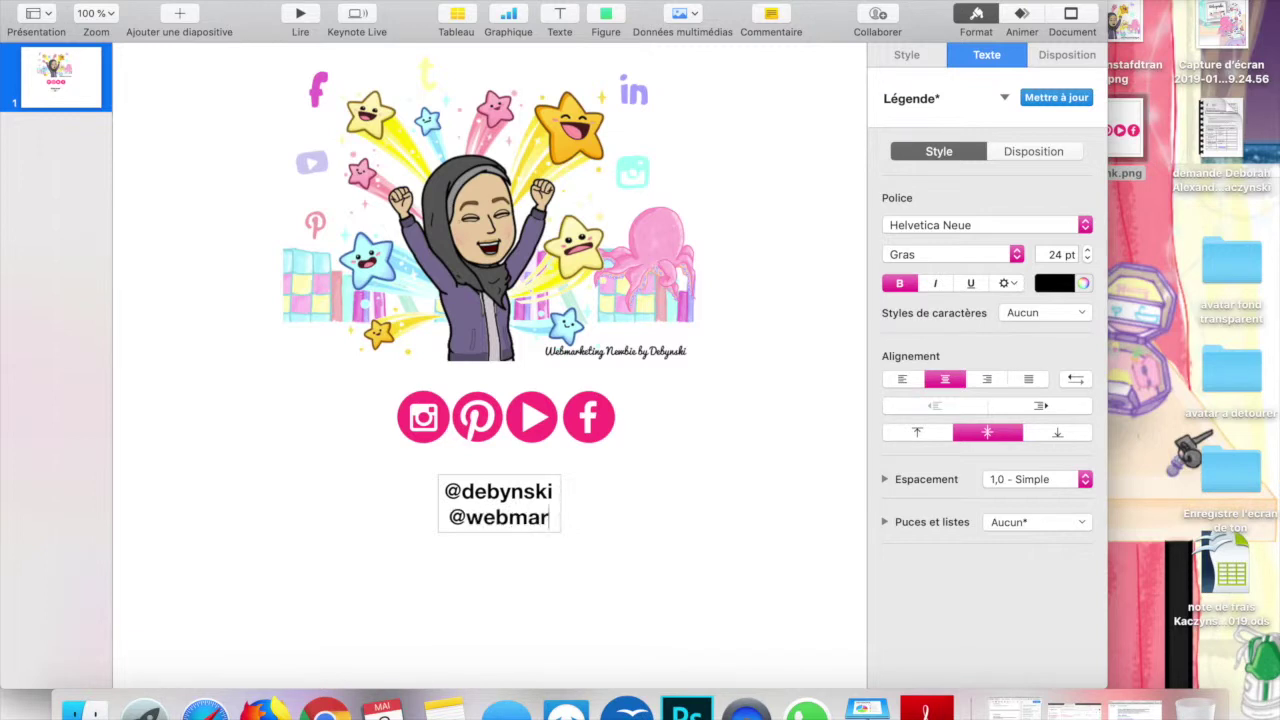
pyautogui.write('kint')
pyautogui.press('BackSpace')
pyautogui.press('BackSpace')
pyautogui.press('BackSpace')
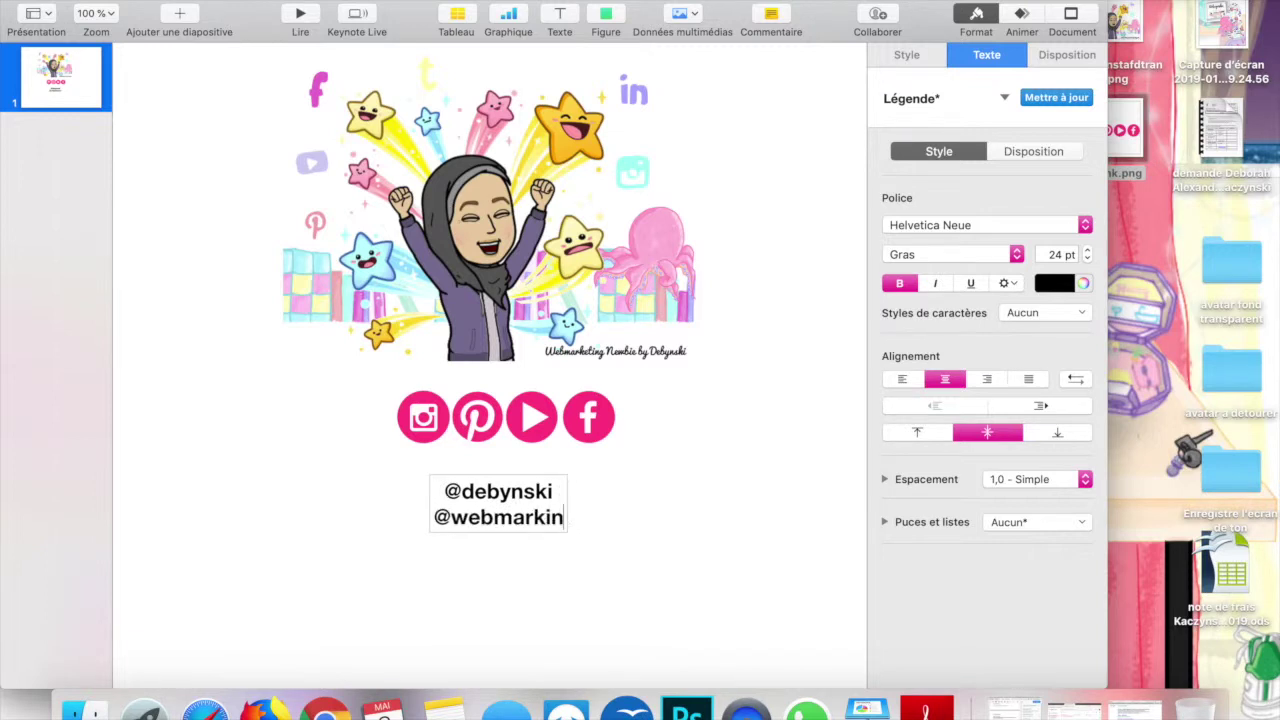
pyautogui.write('etingnewbie')
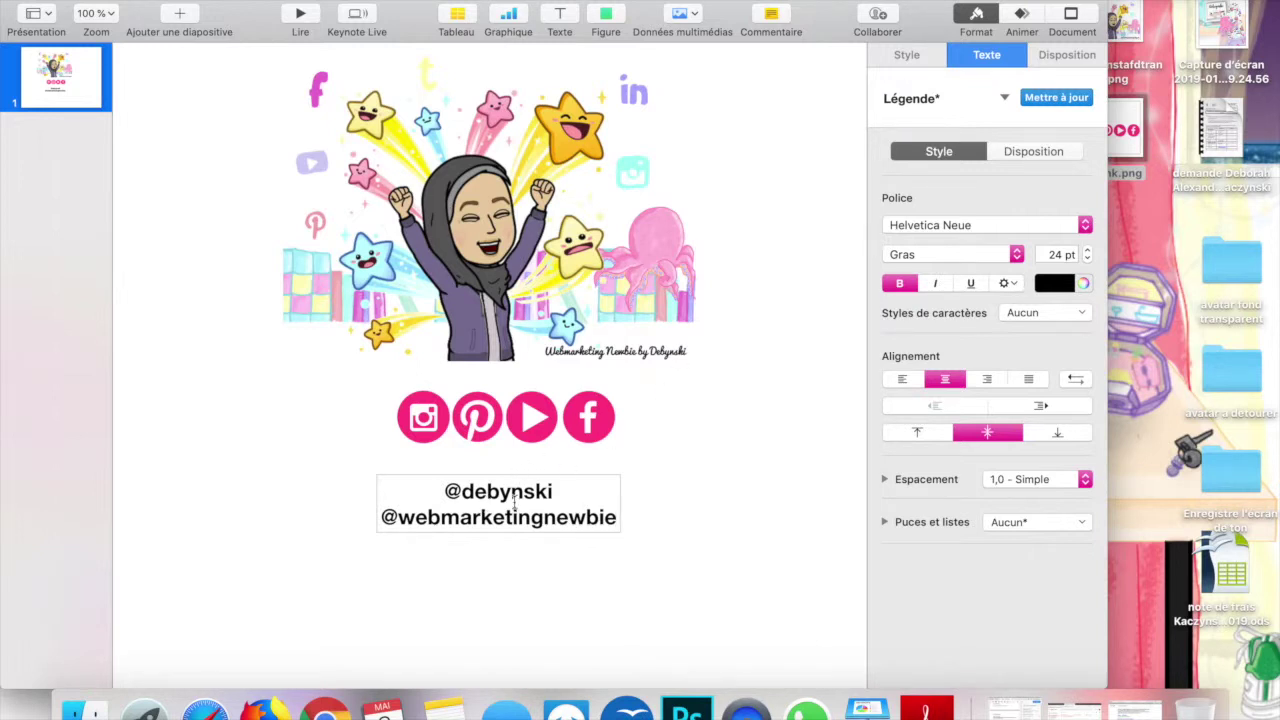
# Step: Change the font of both handle lines to Heiti TC
pyautogui.tripleClick(464, 491)
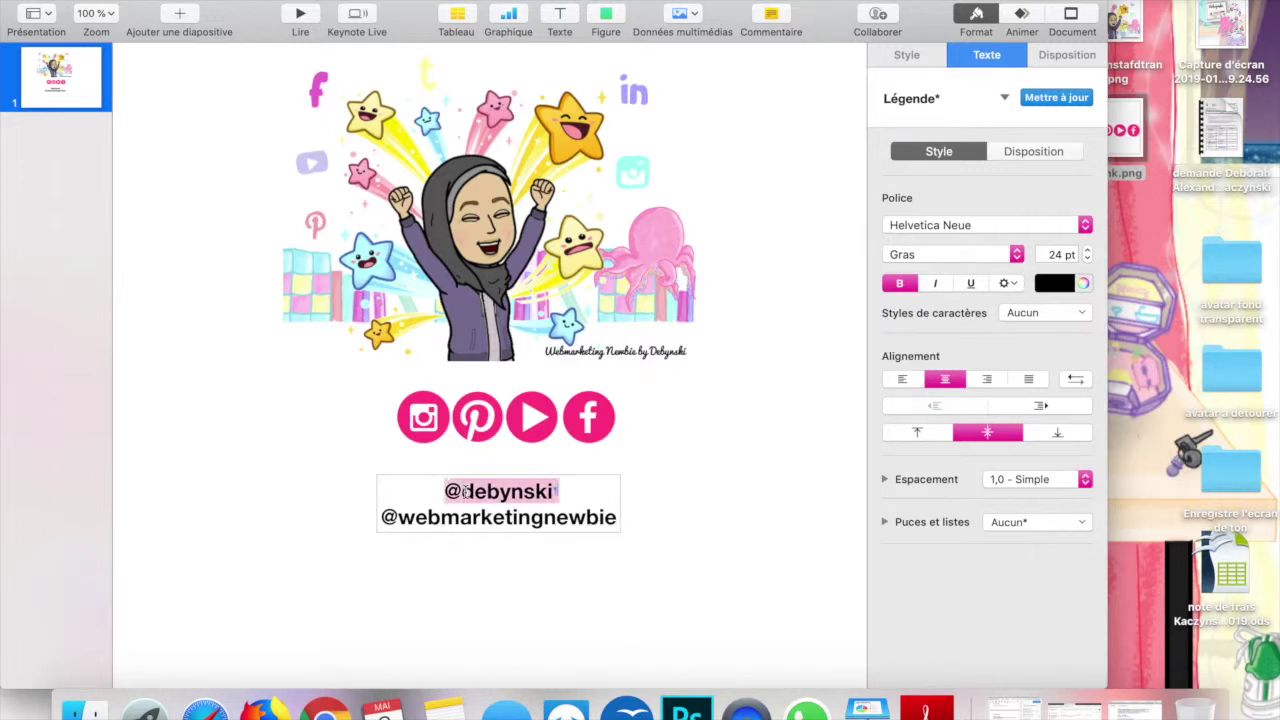
pyautogui.click(578, 500)
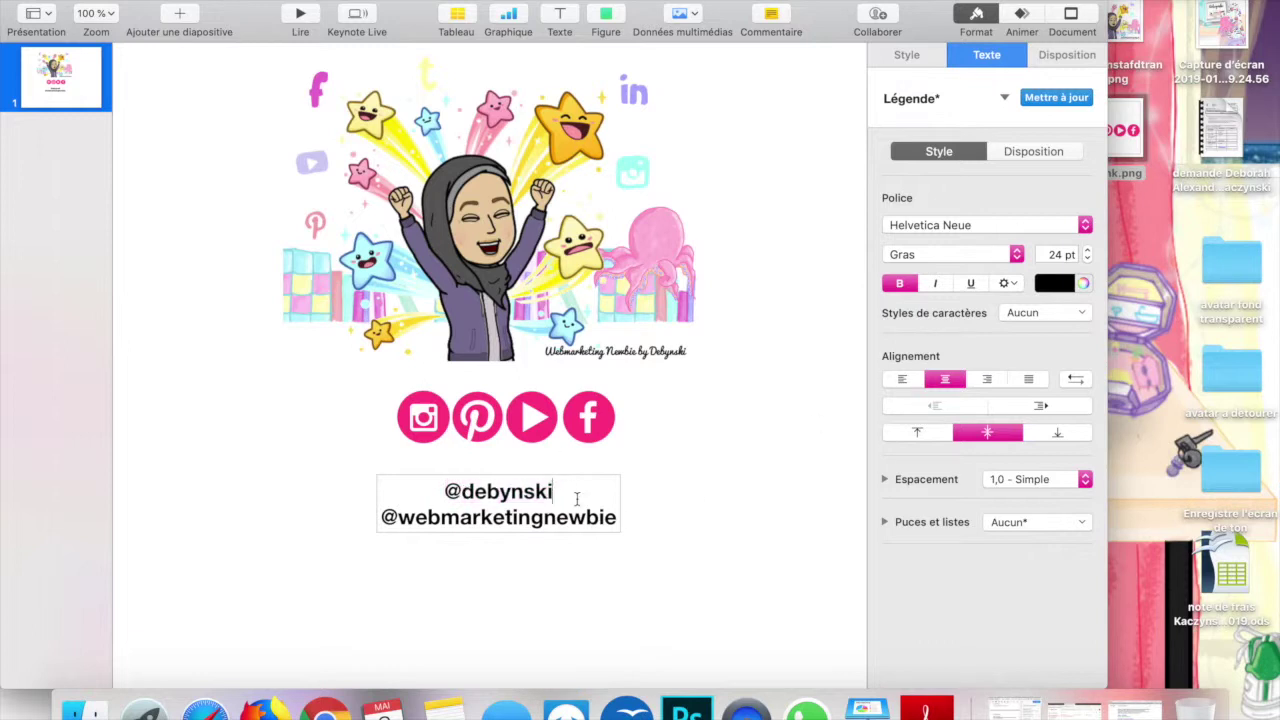
pyautogui.moveTo(440, 491); pyautogui.dragTo(624, 531)
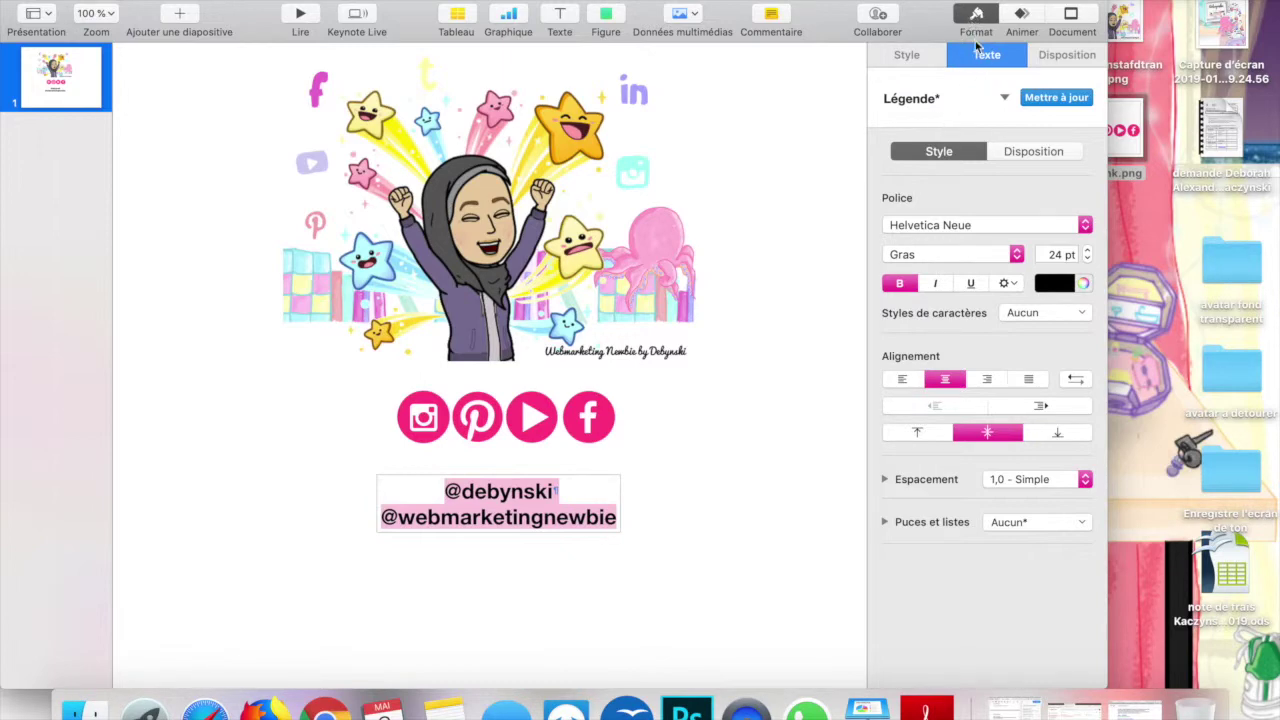
pyautogui.click(957, 226)
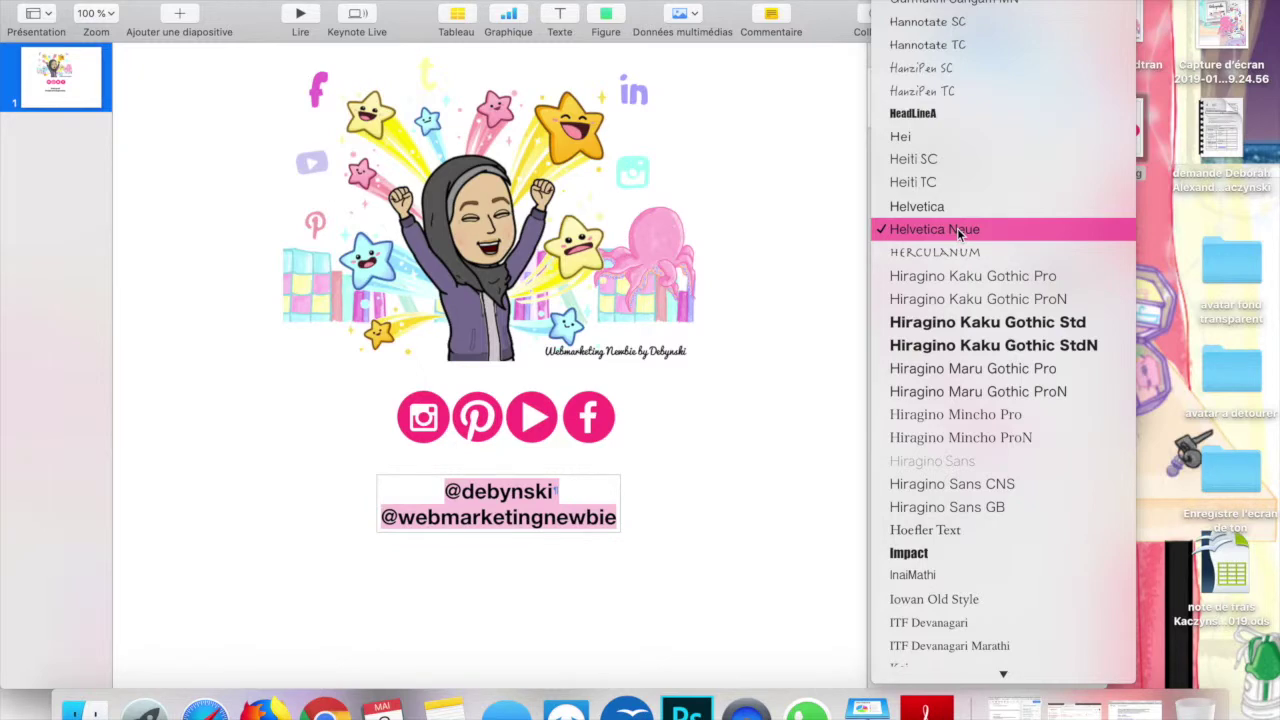
pyautogui.click(945, 191)
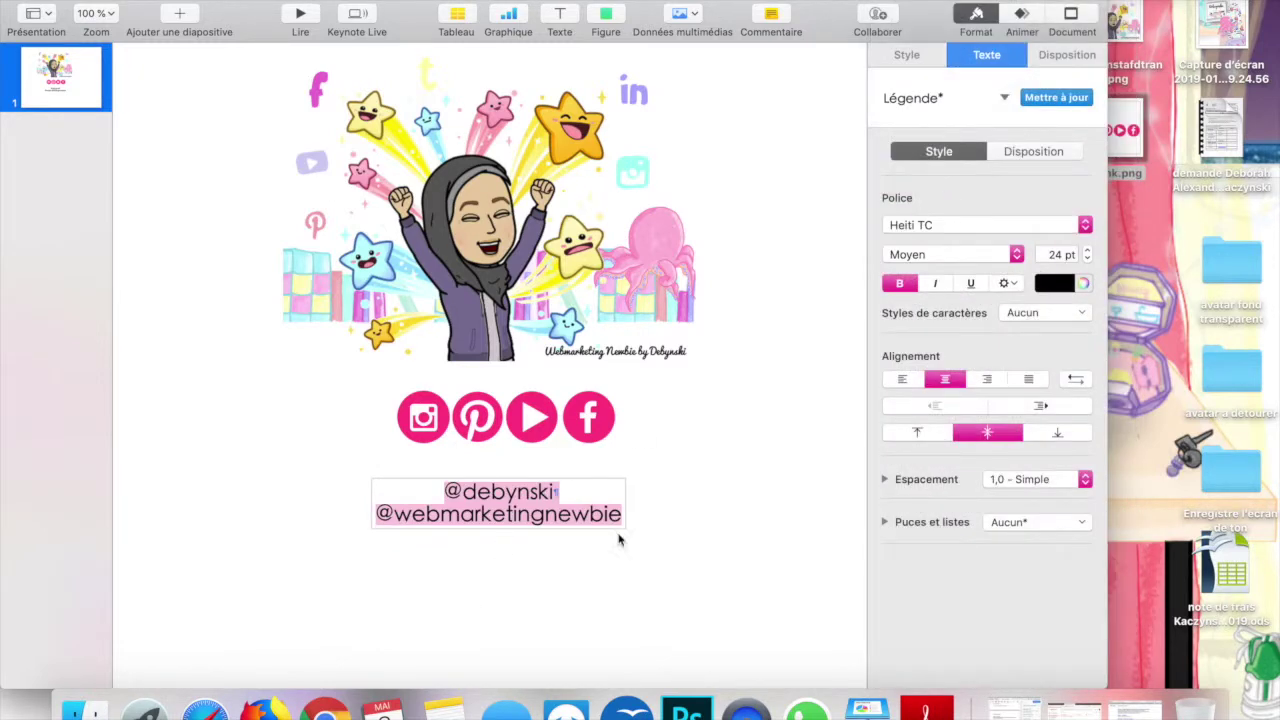
pyautogui.click(686, 541)
# Step: Preview the Fondu et déplacement and Passage vers l'intérieur entrance effects on the handles text box
pyautogui.click(449, 493)
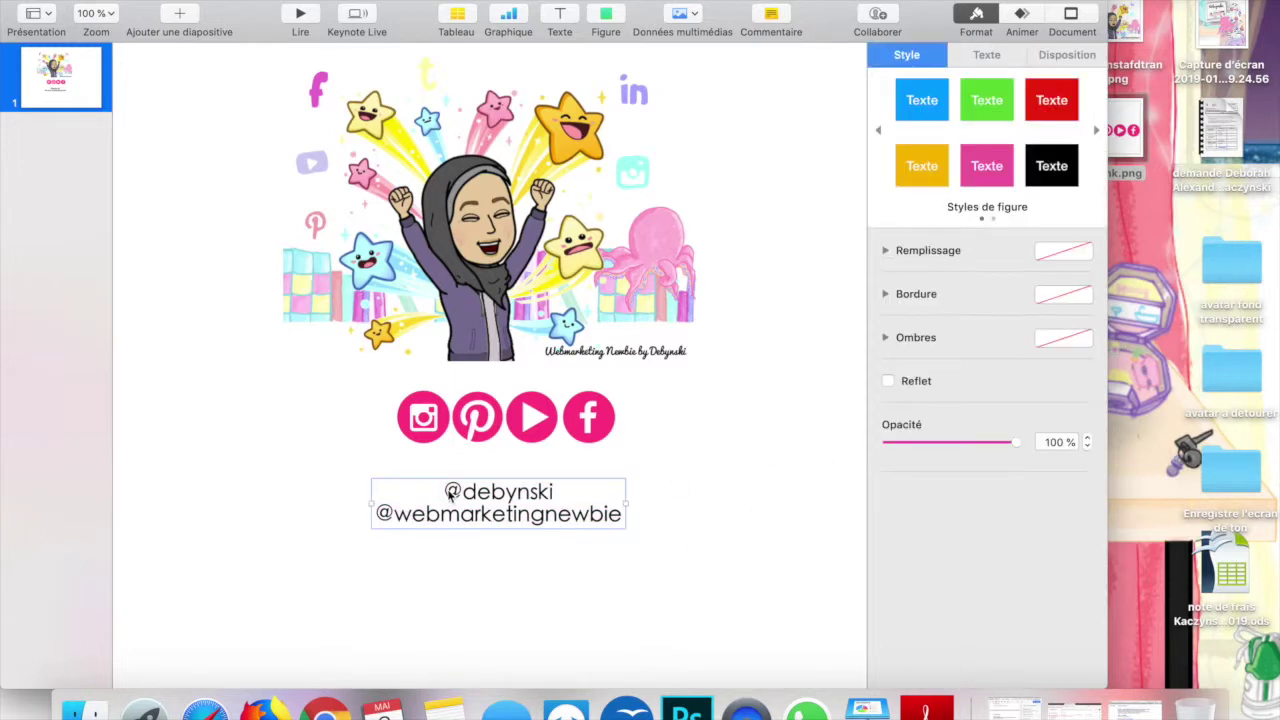
pyautogui.click(1019, 21)
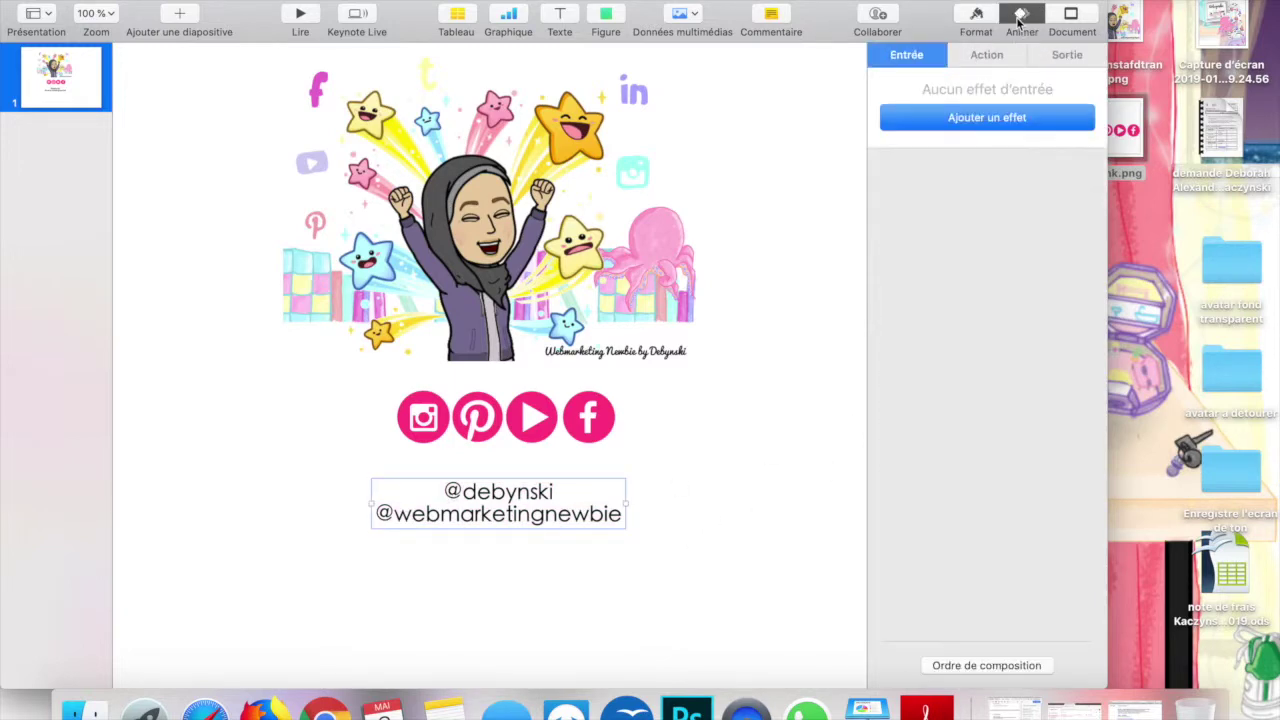
pyautogui.click(966, 124)
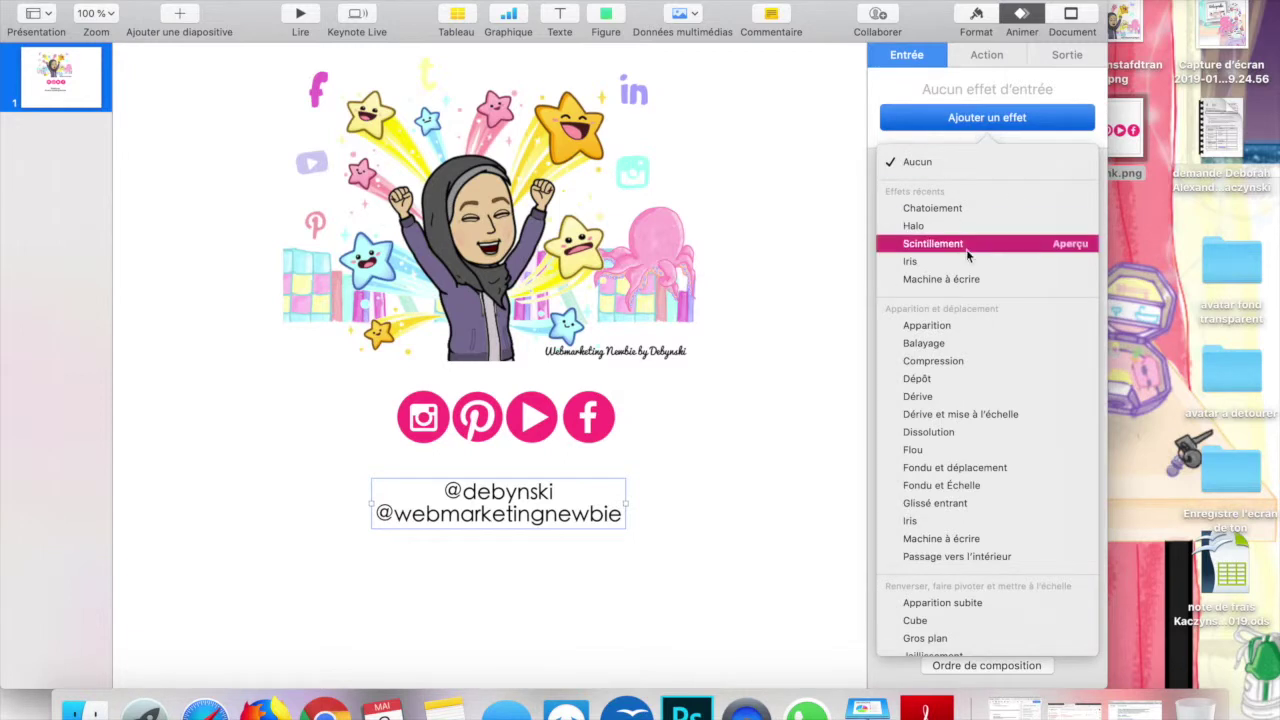
pyautogui.scroll(-3, 966, 250)
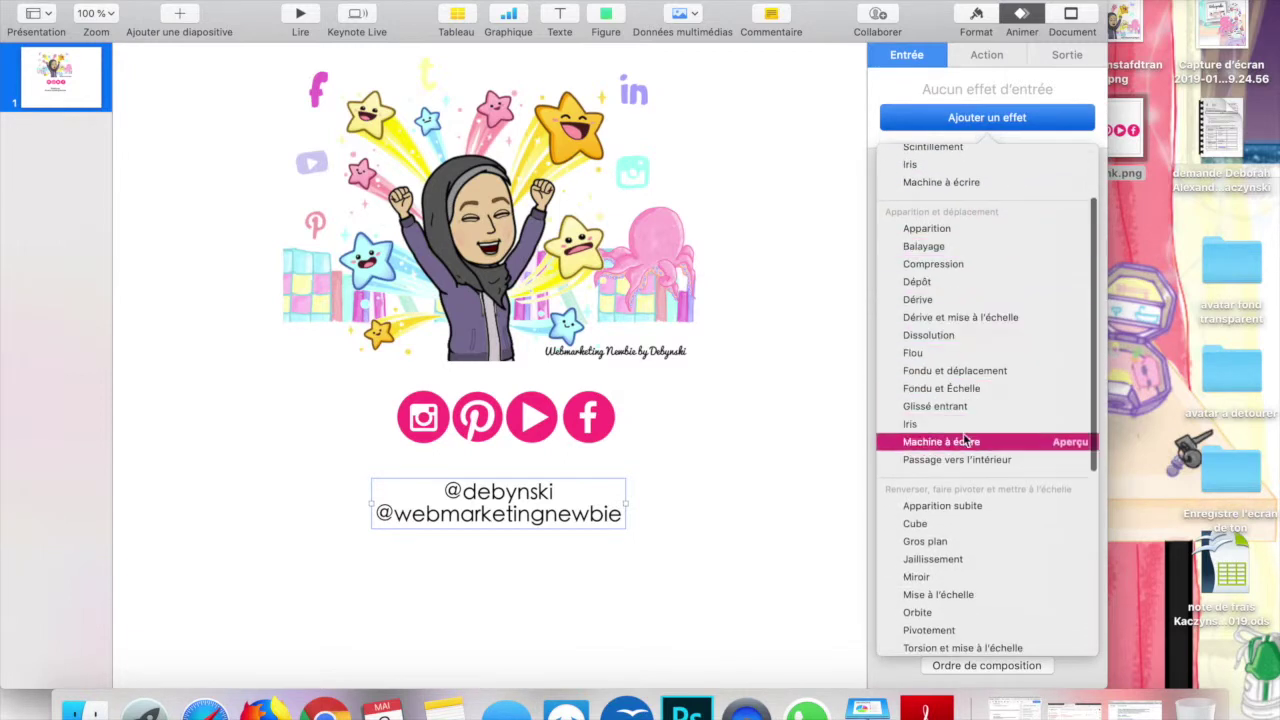
pyautogui.click(1071, 371)
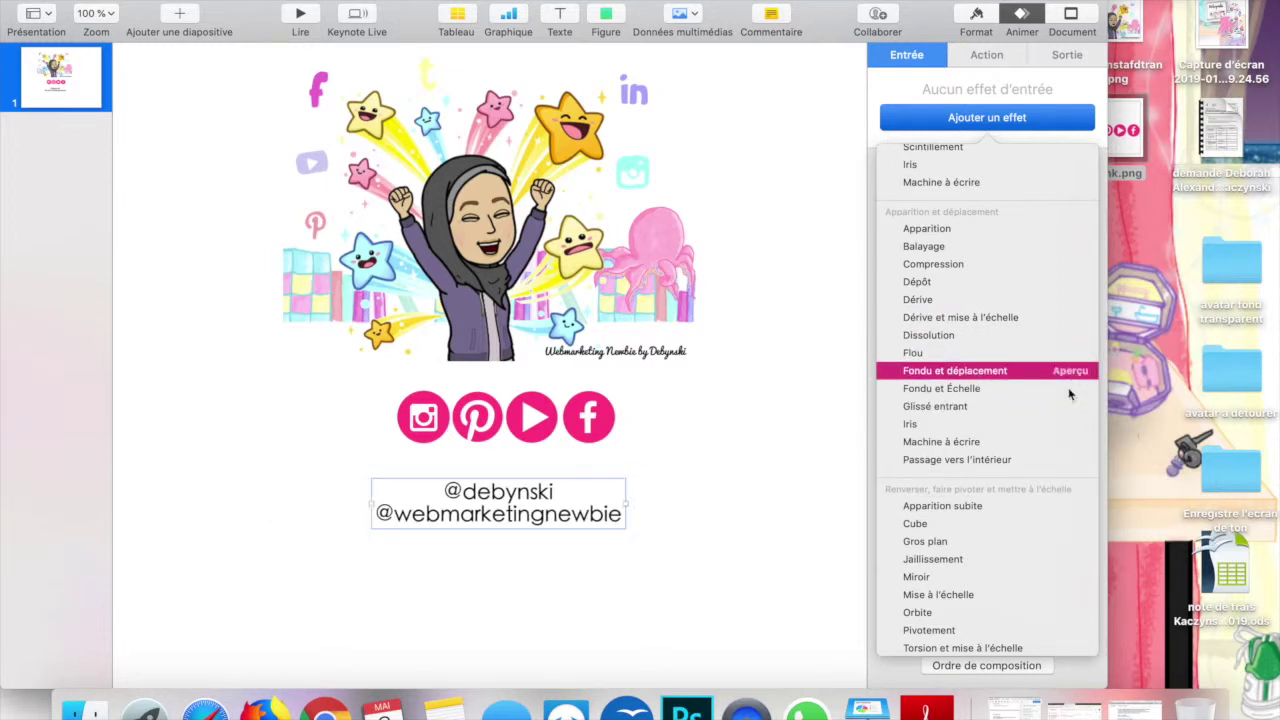
pyautogui.click(1069, 461)
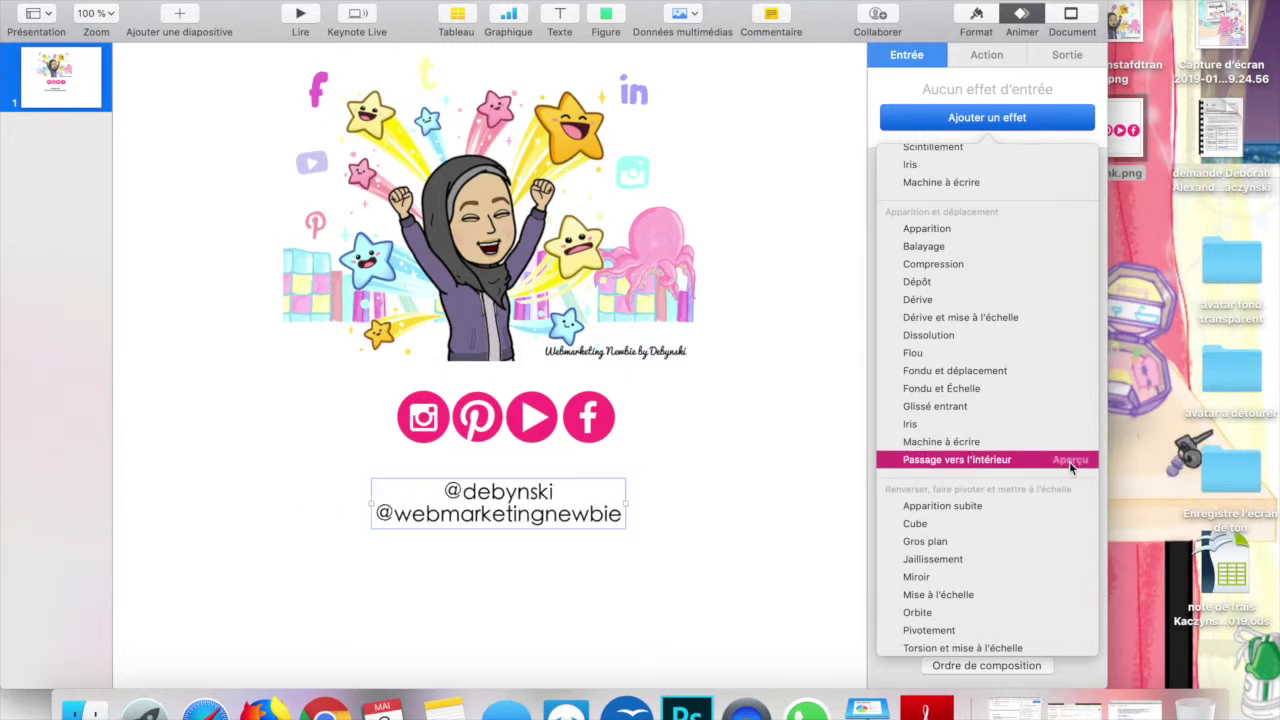
# Step: Apply the Machine à écrire entrance effect to the handles text with a slightly longer duration and preview it
pyautogui.click(998, 446)
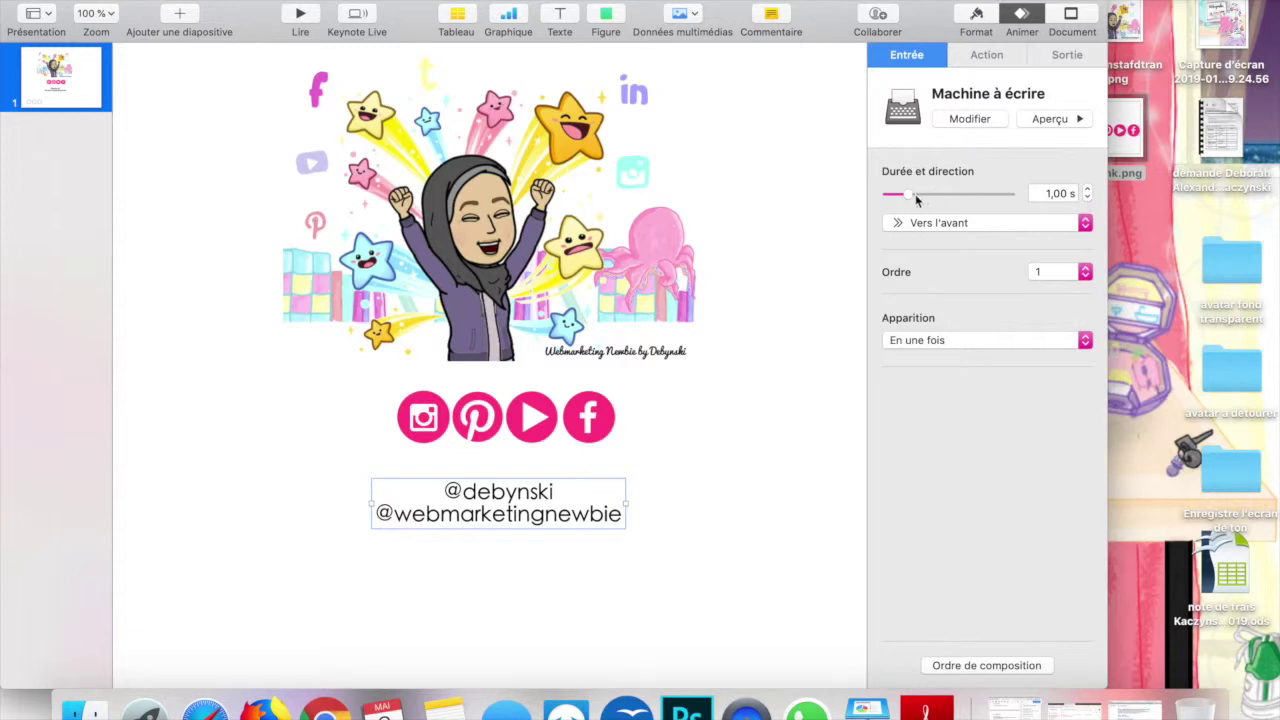
pyautogui.moveTo(911, 199); pyautogui.dragTo(923, 199)
pyautogui.click(1054, 119)
# Step: Apply the Chatoiement entrance effect to the pink social media icons image
pyautogui.click(549, 418)
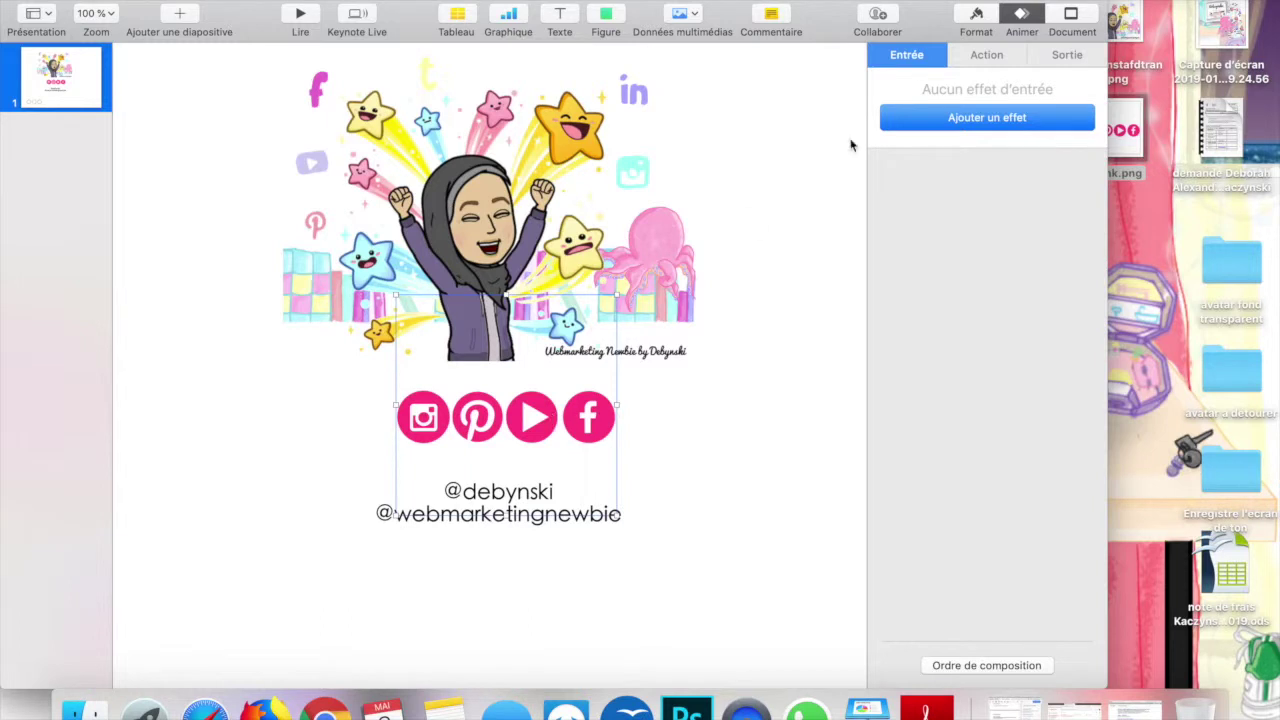
pyautogui.click(1030, 117)
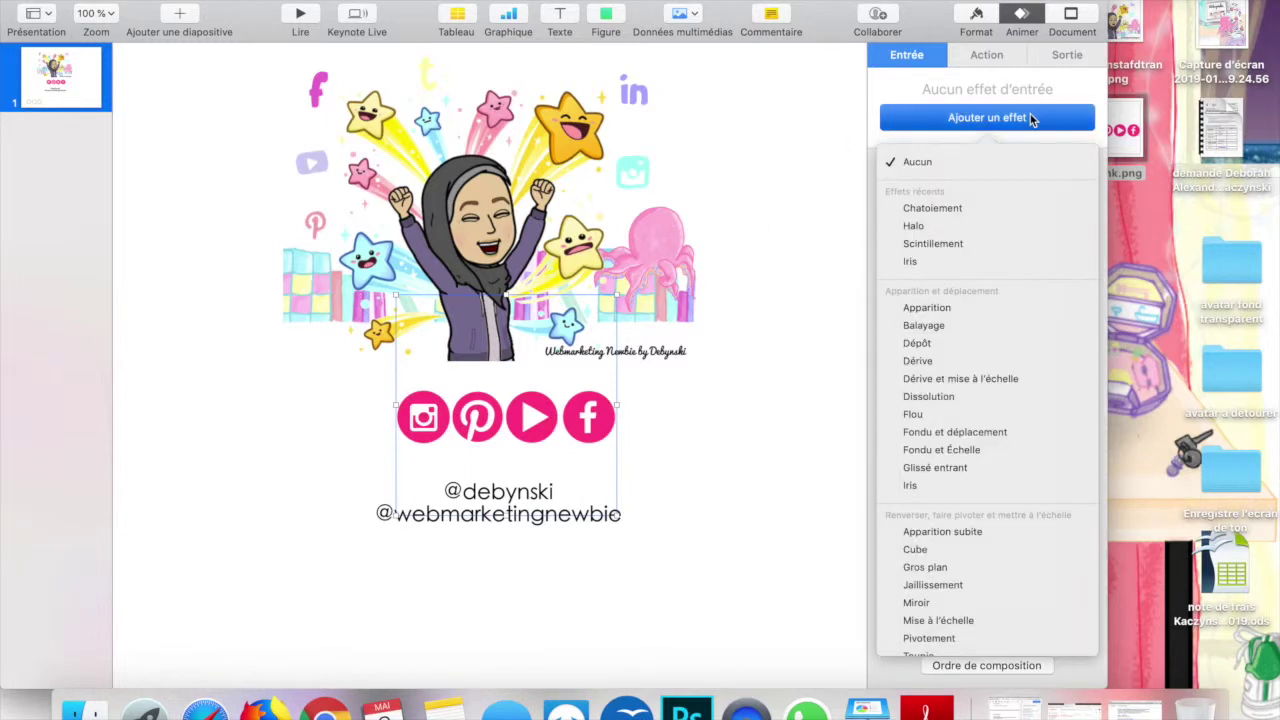
pyautogui.click(950, 209)
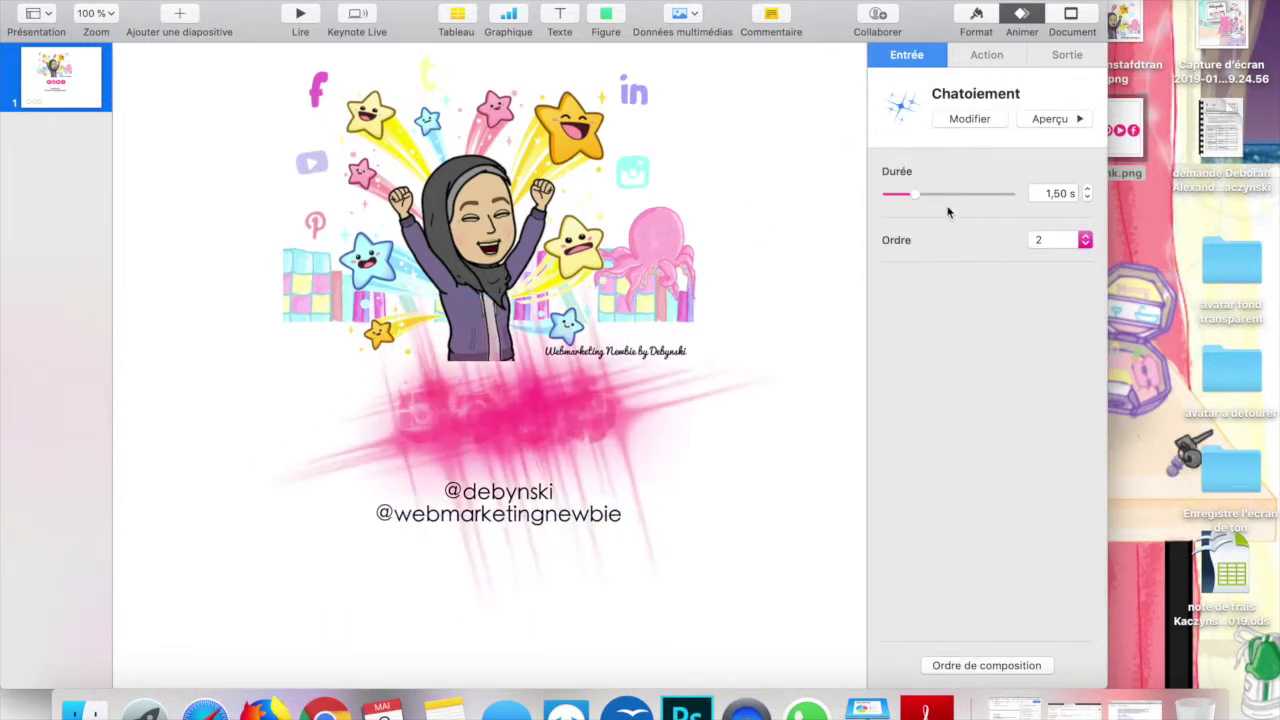
# Step: Apply the Iris transition to the slide
pyautogui.click(637, 188)
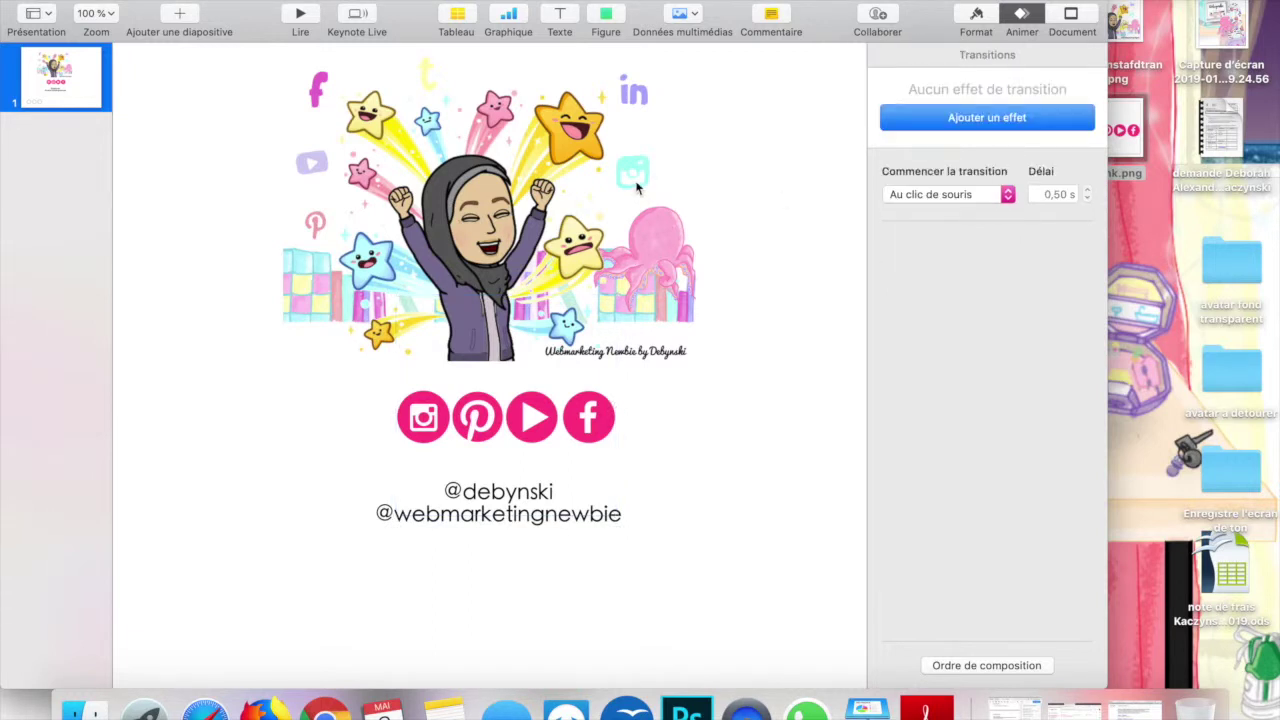
pyautogui.click(1020, 121)
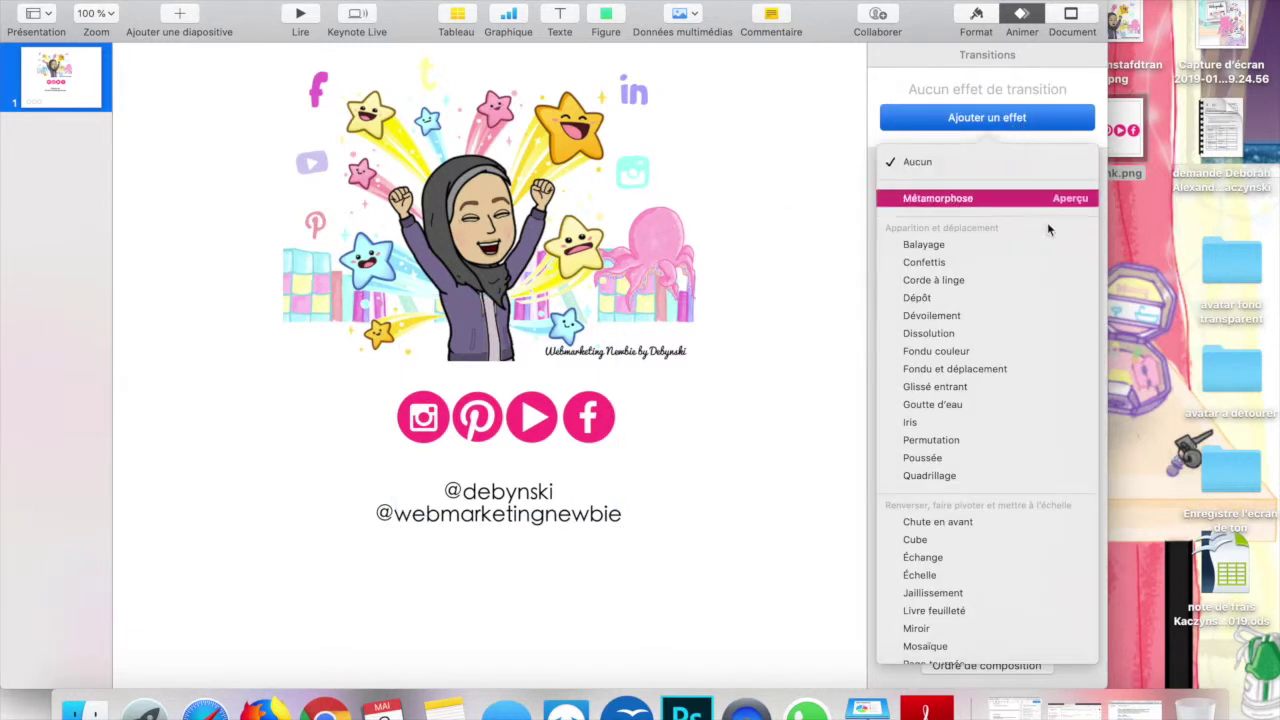
pyautogui.click(941, 423)
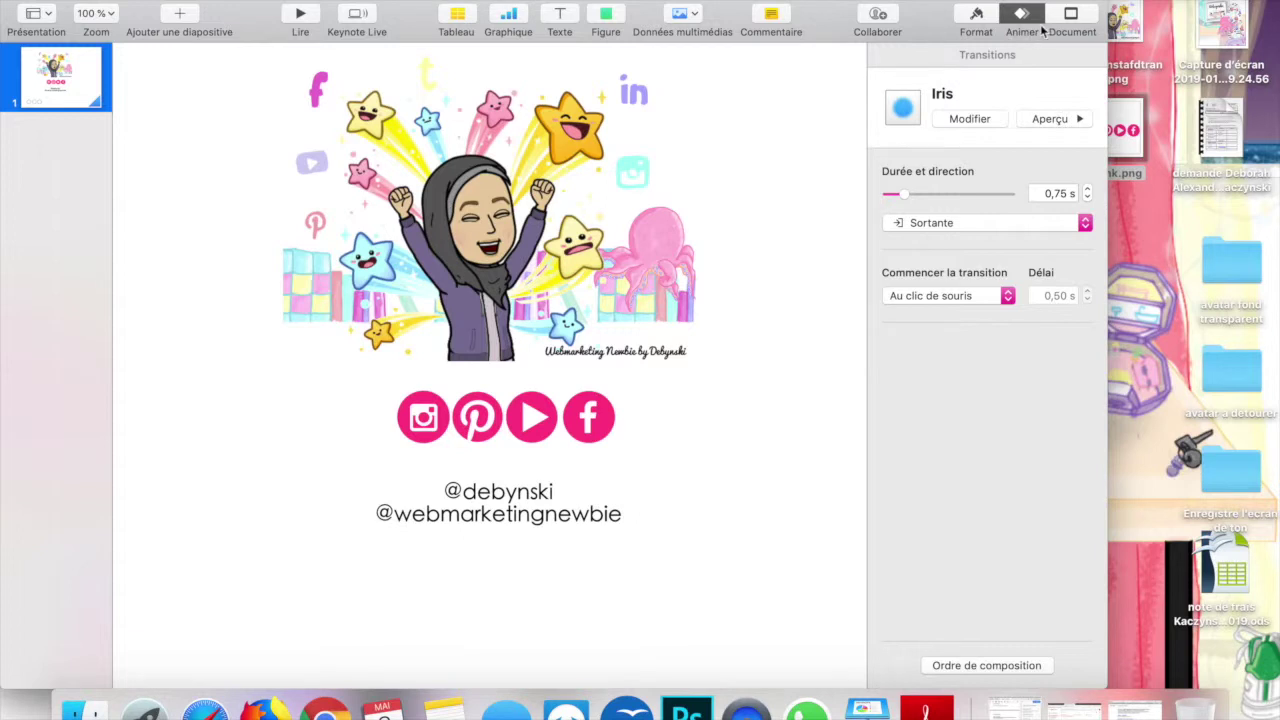
# Step: Try the Iris entrance effect on the avatar image, then replace it with Halo
pyautogui.click(645, 237)
pyautogui.click(996, 128)
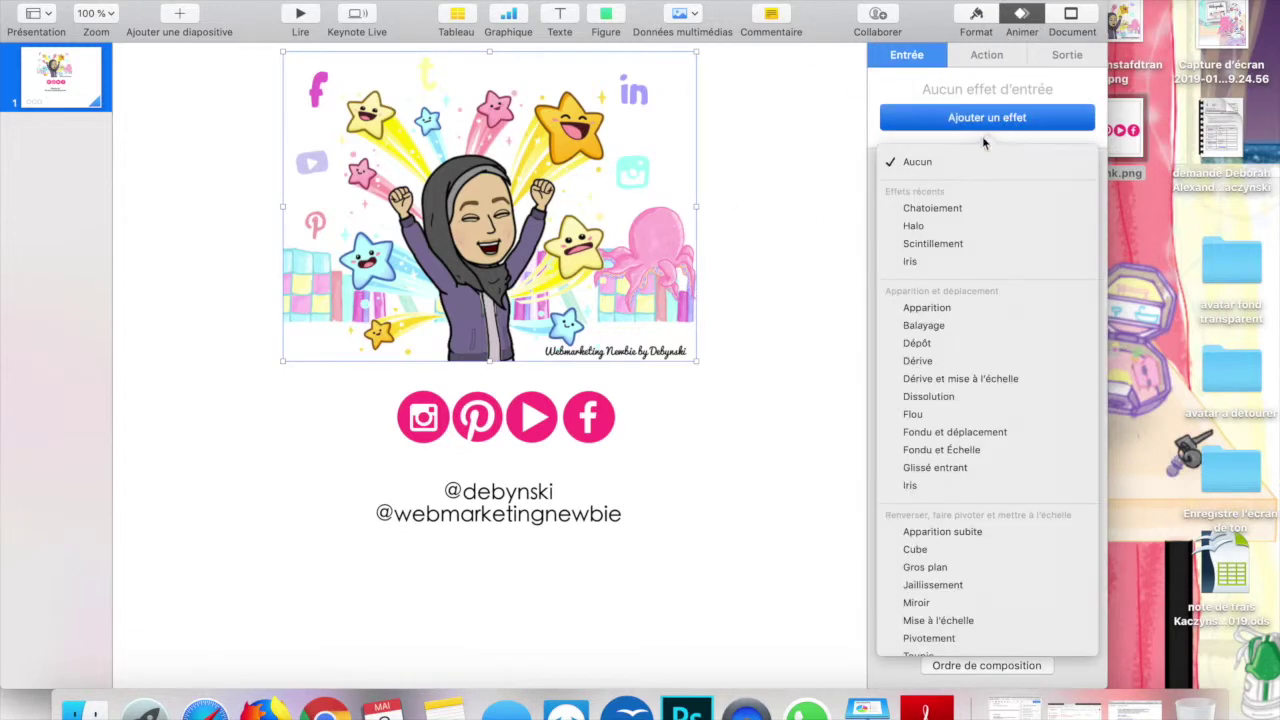
pyautogui.click(910, 261)
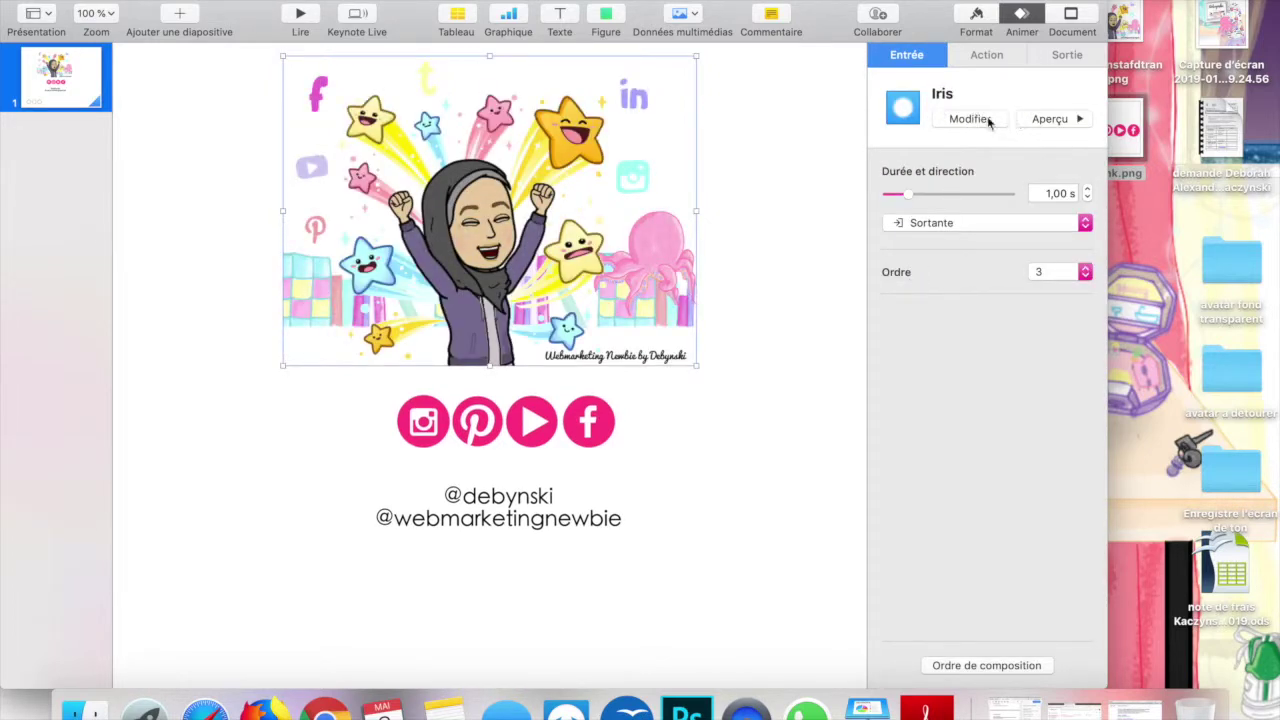
pyautogui.click(1003, 118)
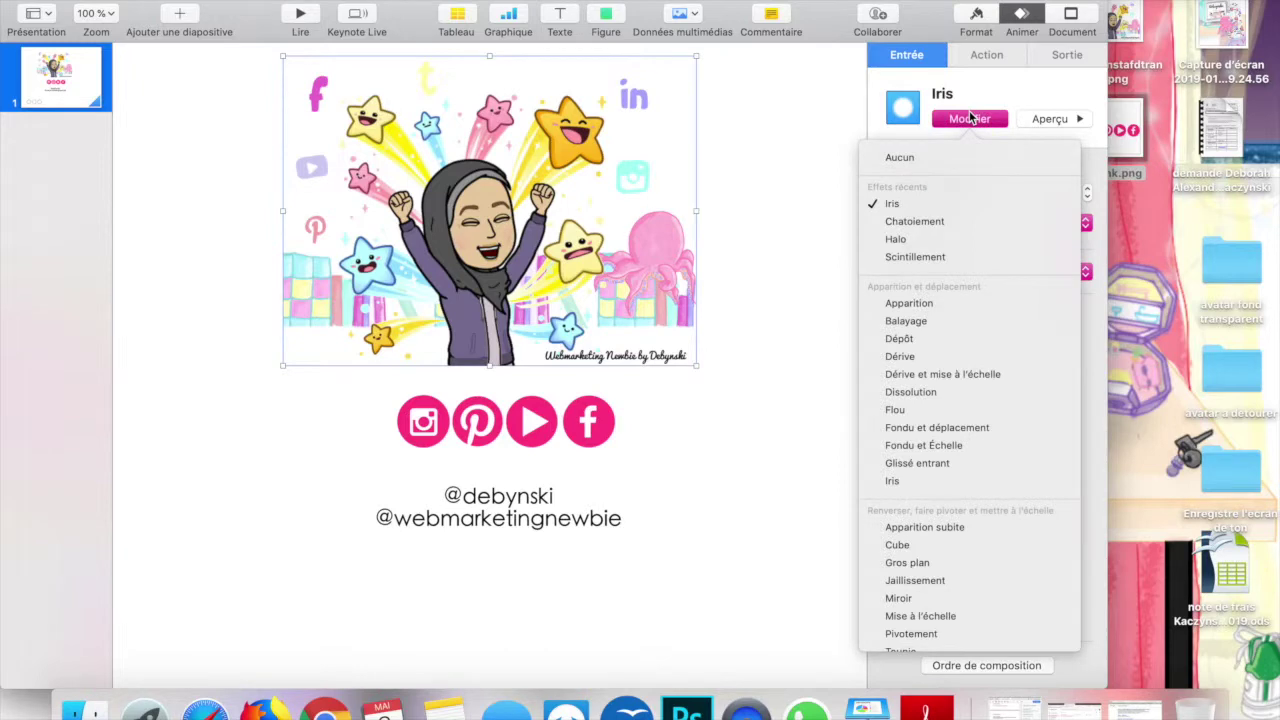
pyautogui.click(951, 240)
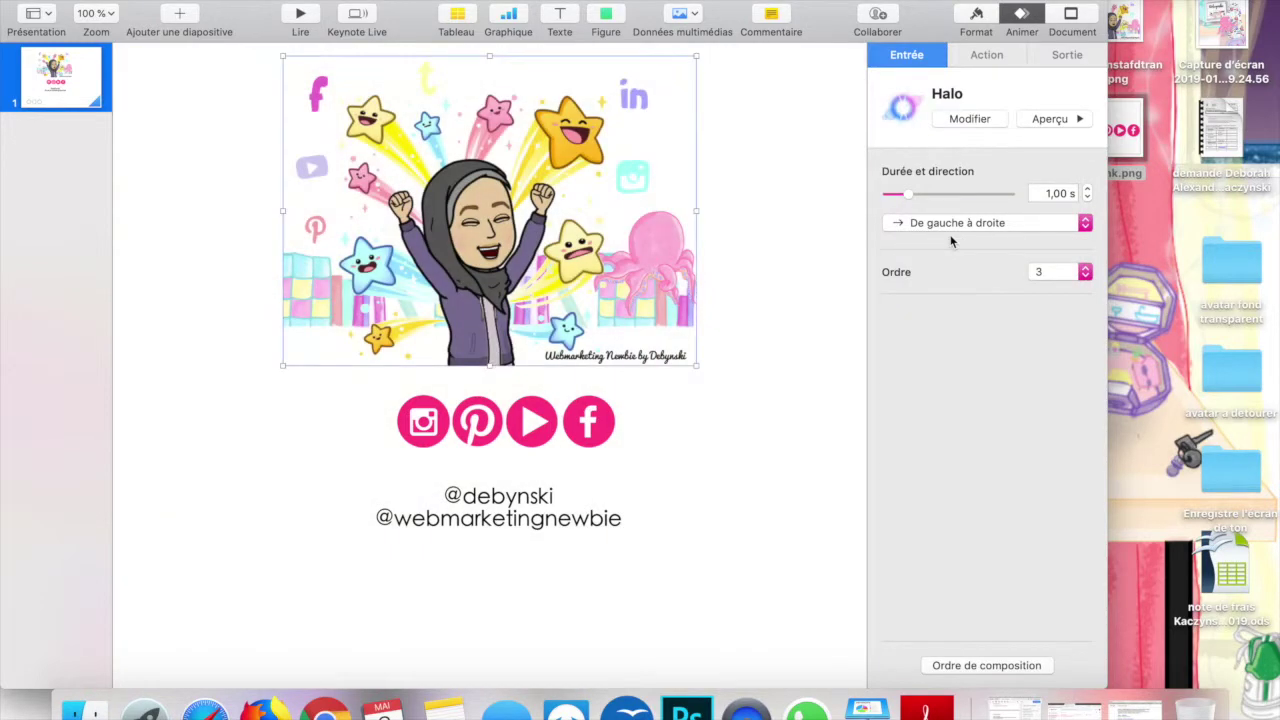
# Step: Remove the Iris transition from the slide
pyautogui.click(772, 367)
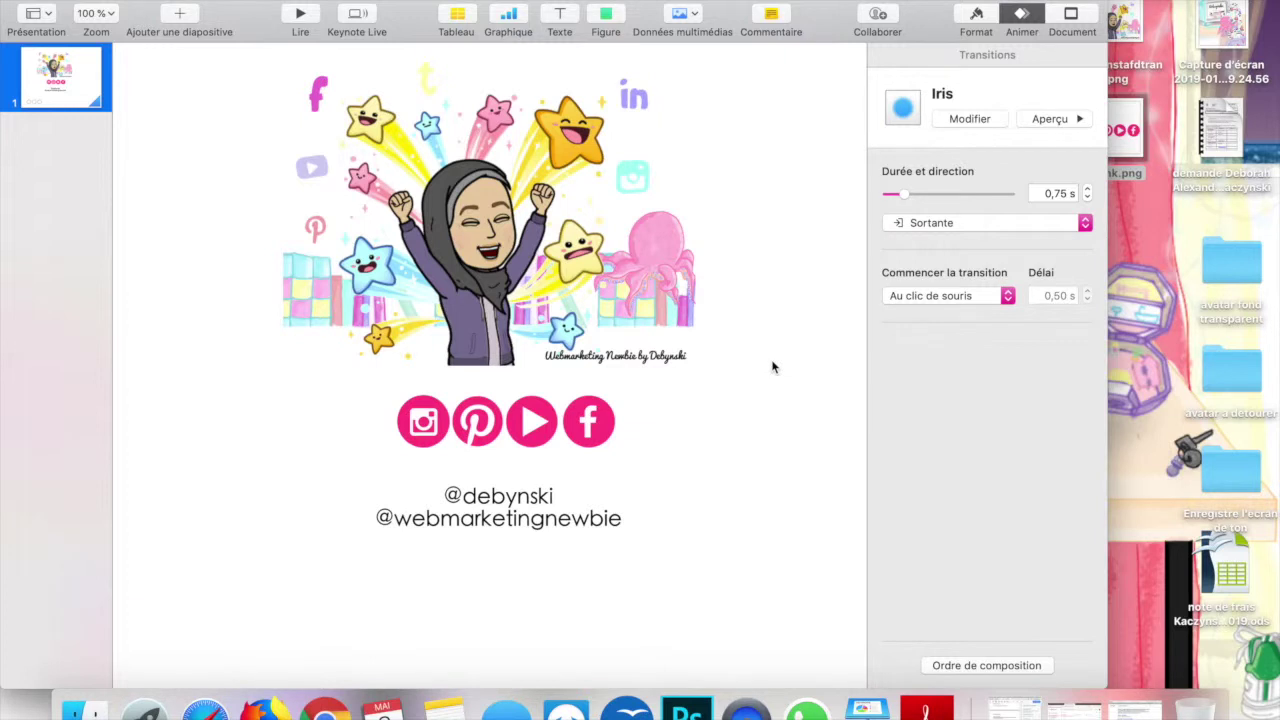
pyautogui.click(972, 122)
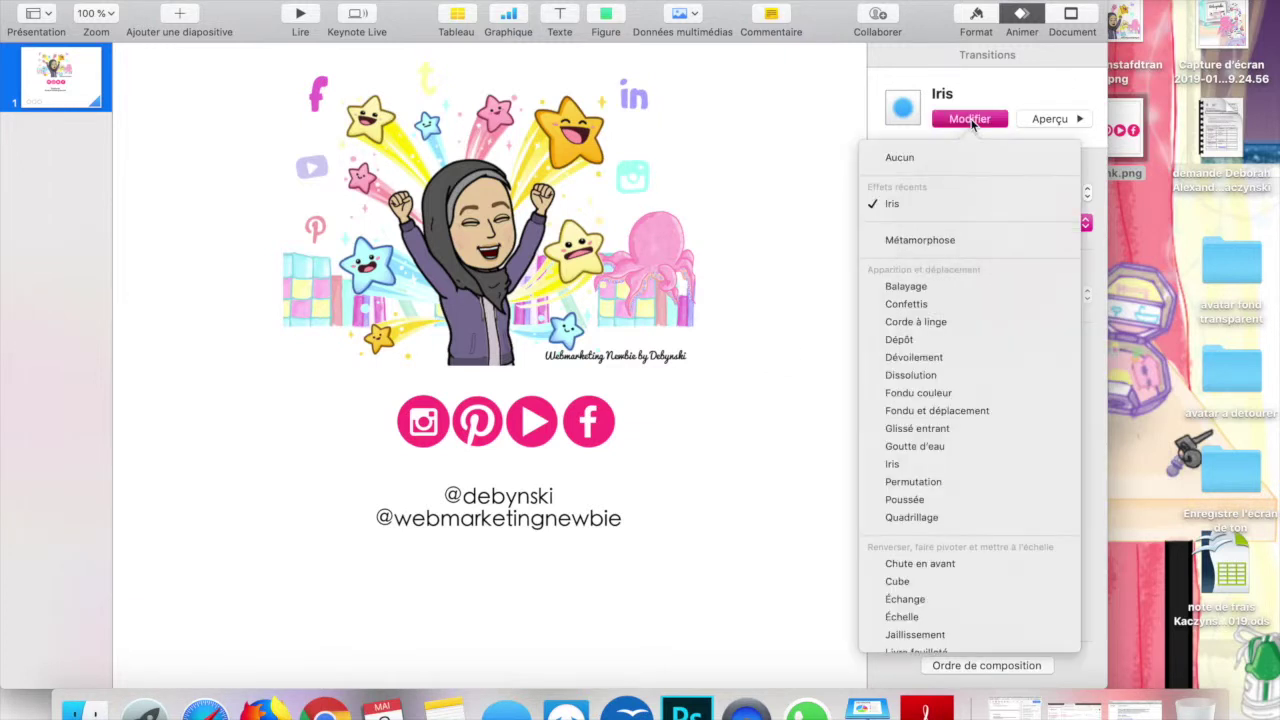
pyautogui.click(918, 160)
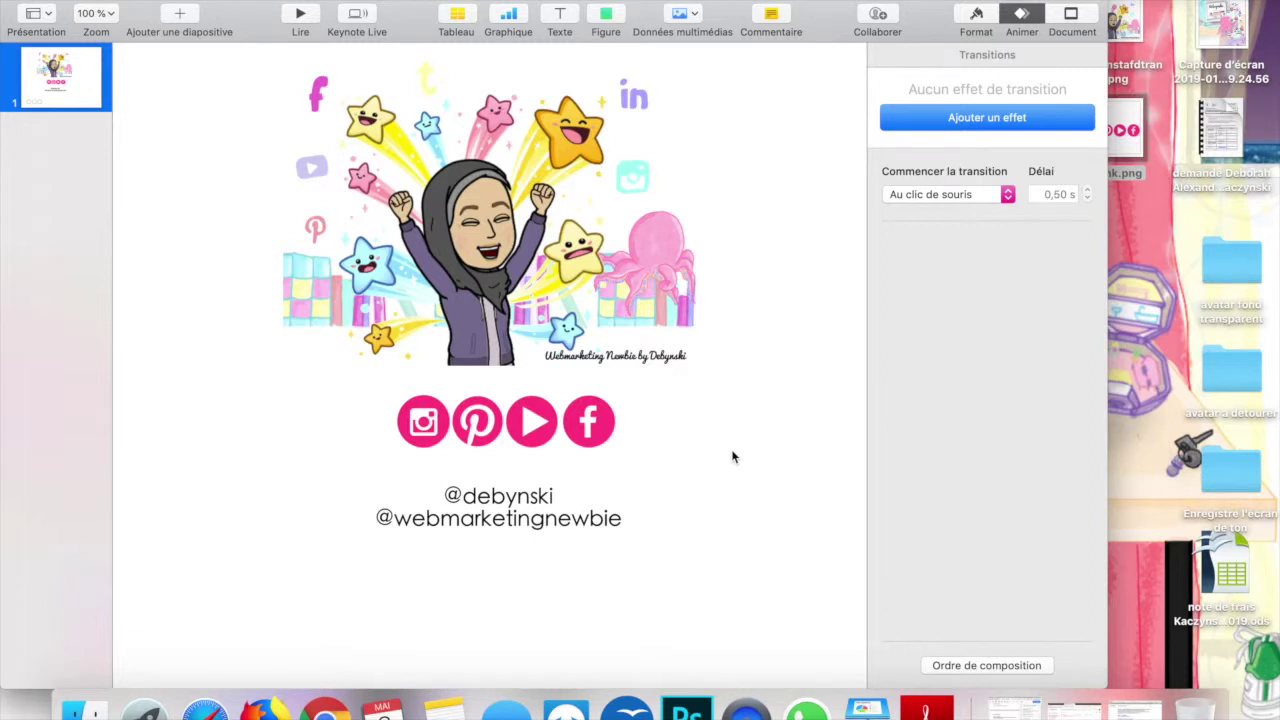
# Step: Check the entrance effects assigned to the avatar, icons and handles text, and preview the icons' Chatoiement effect
pyautogui.click(575, 238)
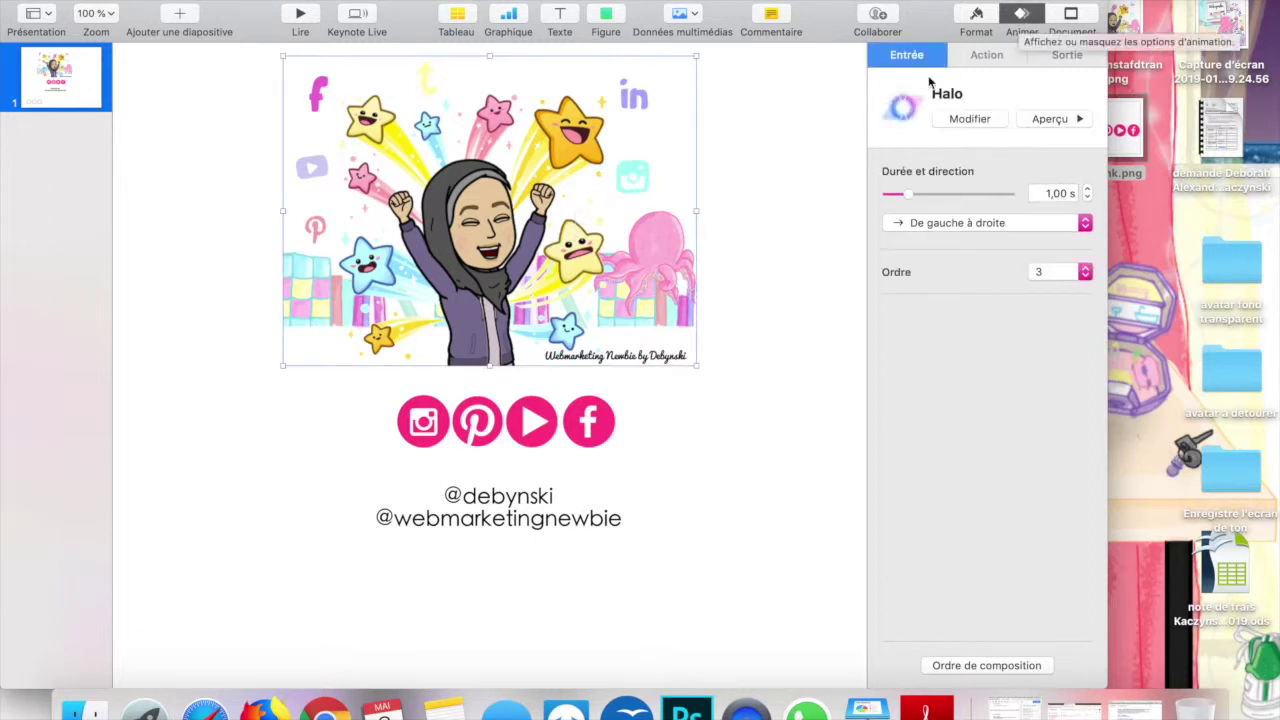
pyautogui.click(546, 445)
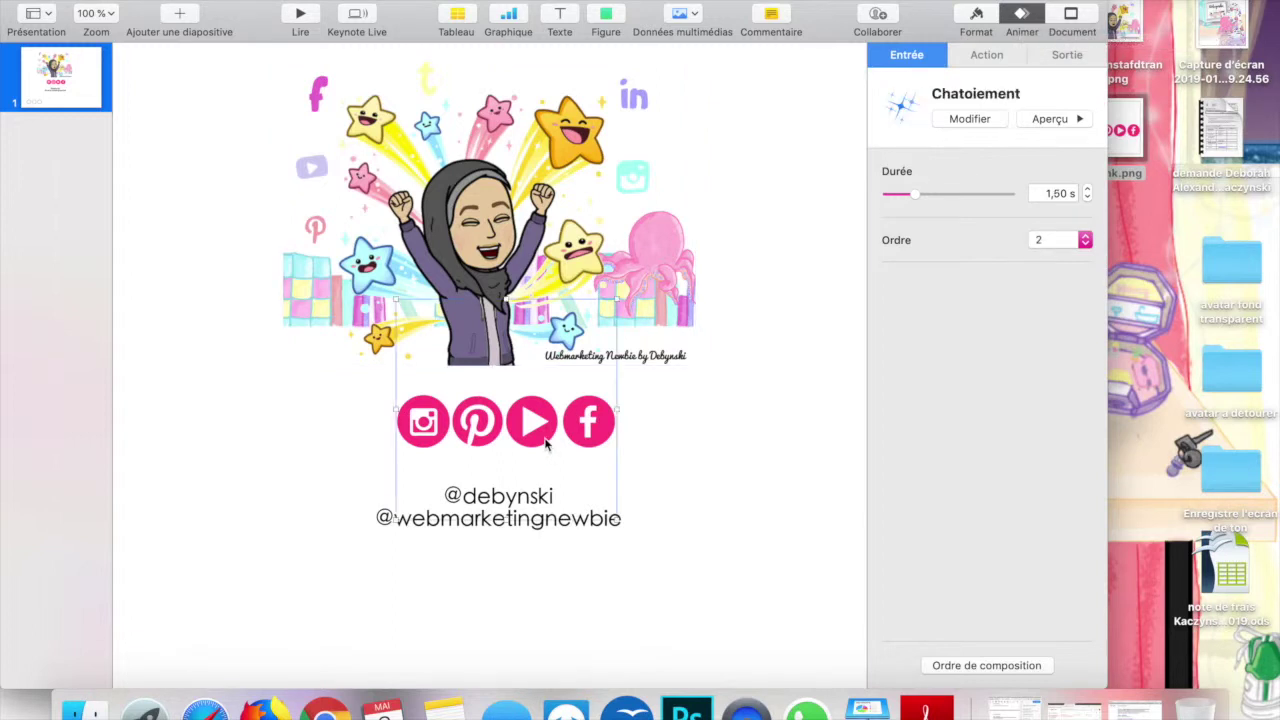
pyautogui.click(639, 562)
pyautogui.click(553, 508)
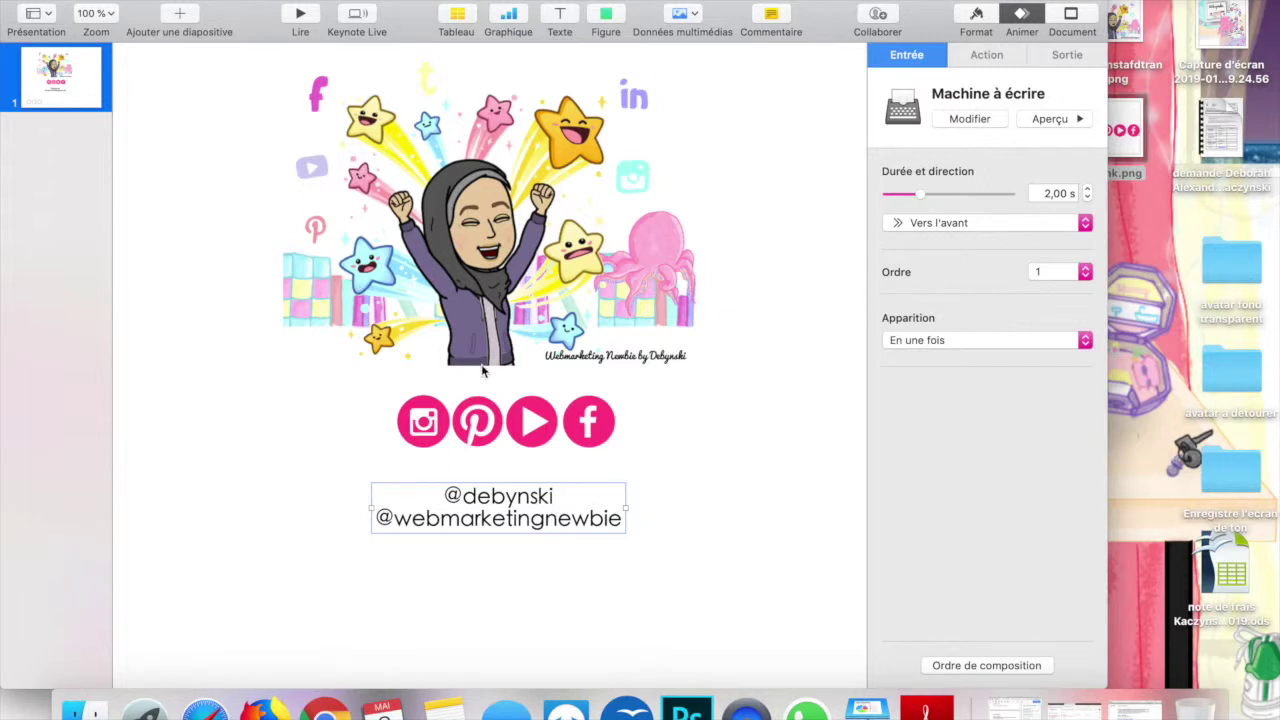
pyautogui.click(472, 433)
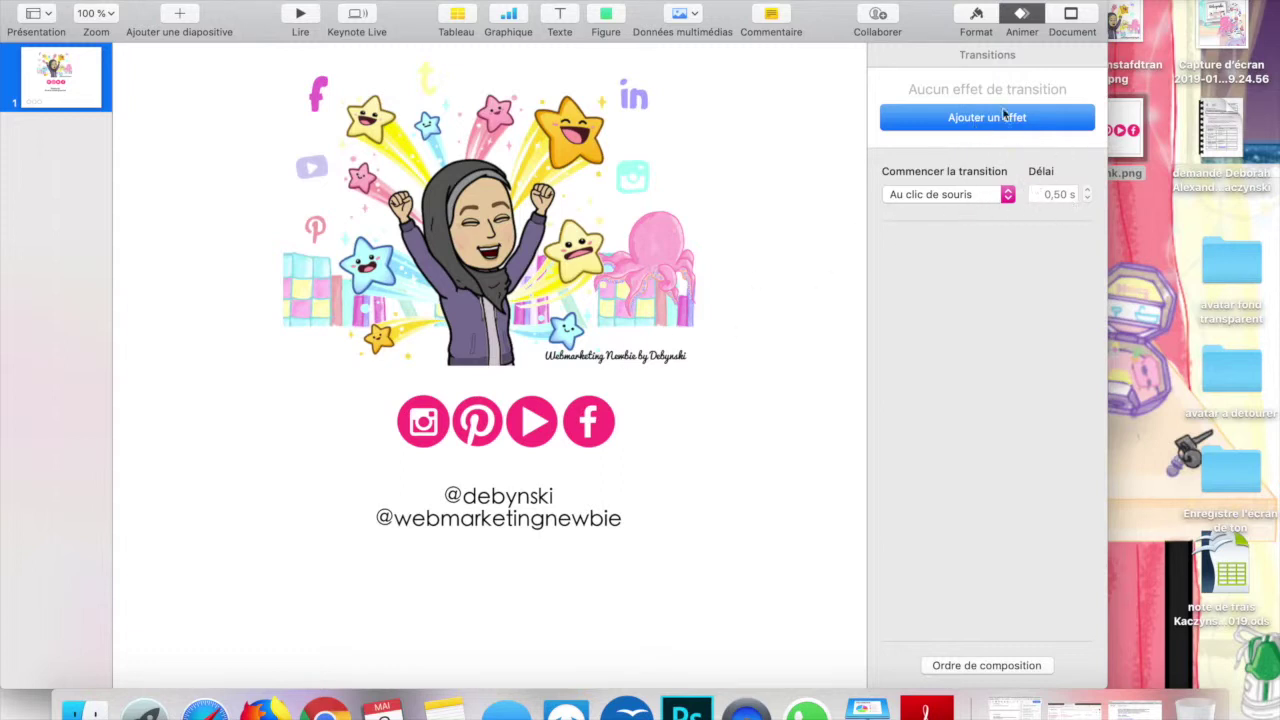
pyautogui.click(1024, 30)
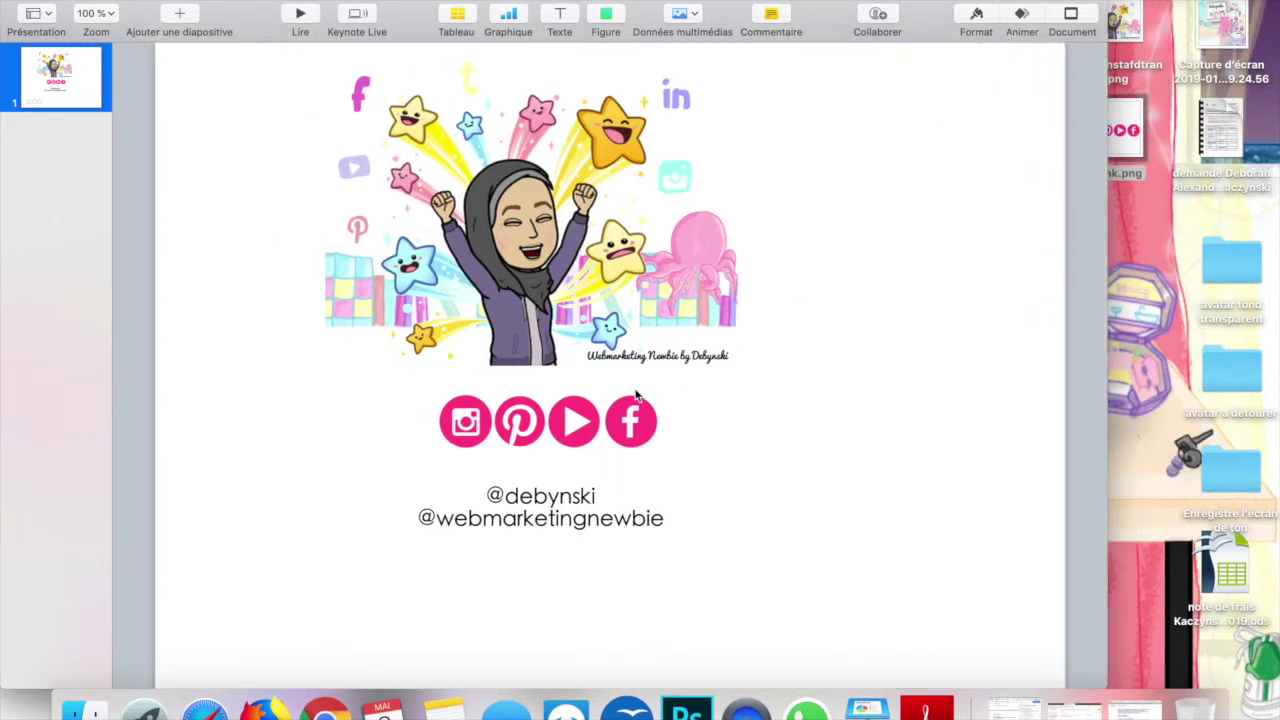
pyautogui.click(1022, 14)
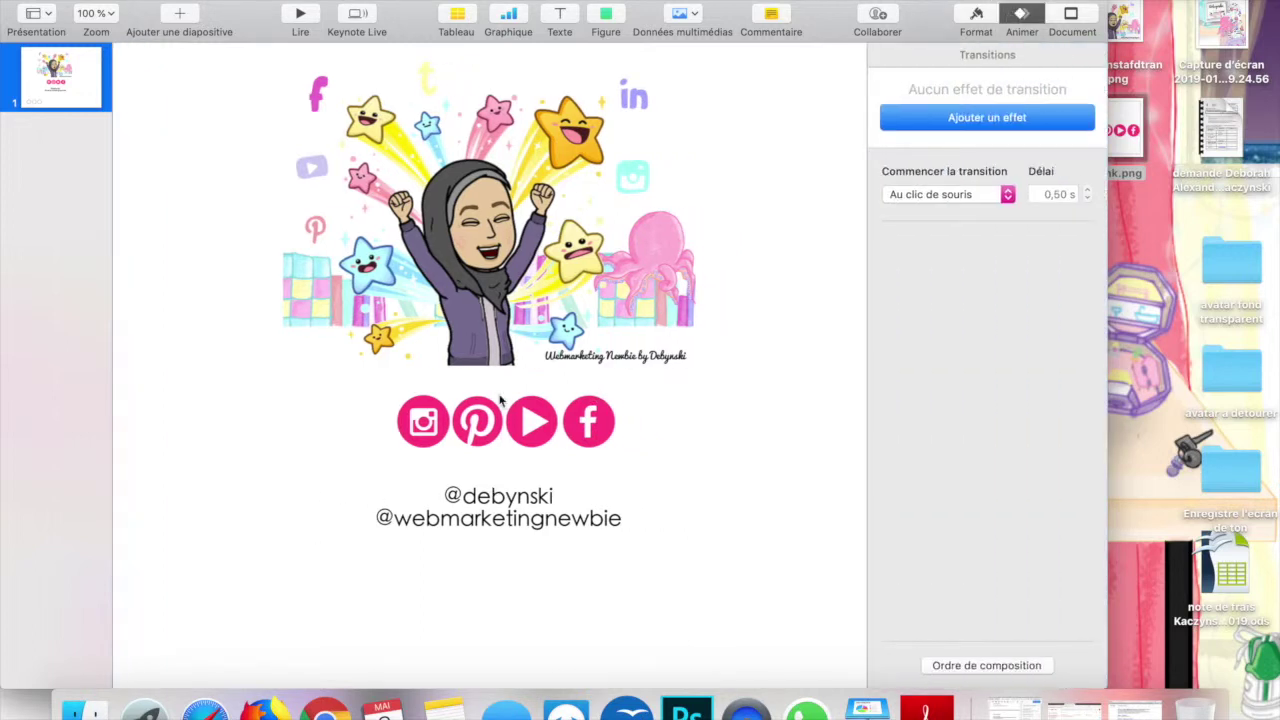
pyautogui.click(486, 414)
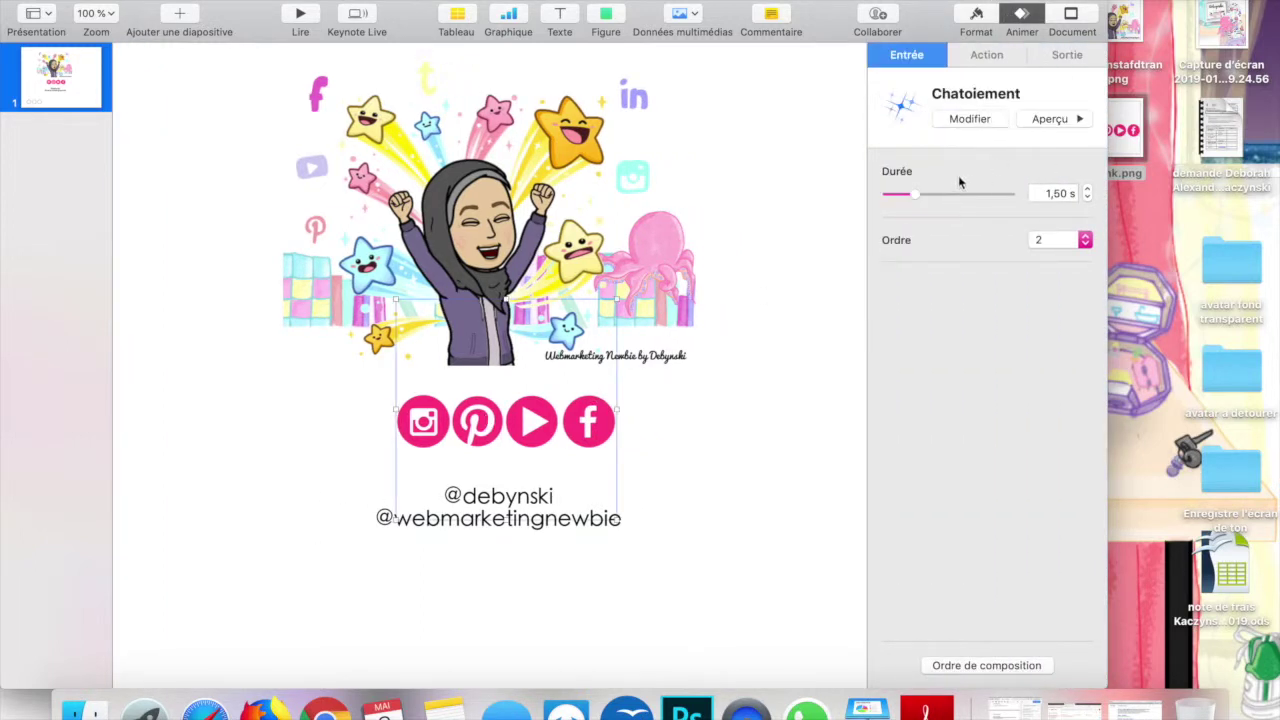
pyautogui.click(1066, 123)
# Step: Set the duration of the avatar image's Halo entrance effect to 2 s and preview it
pyautogui.click(576, 202)
pyautogui.click(631, 296)
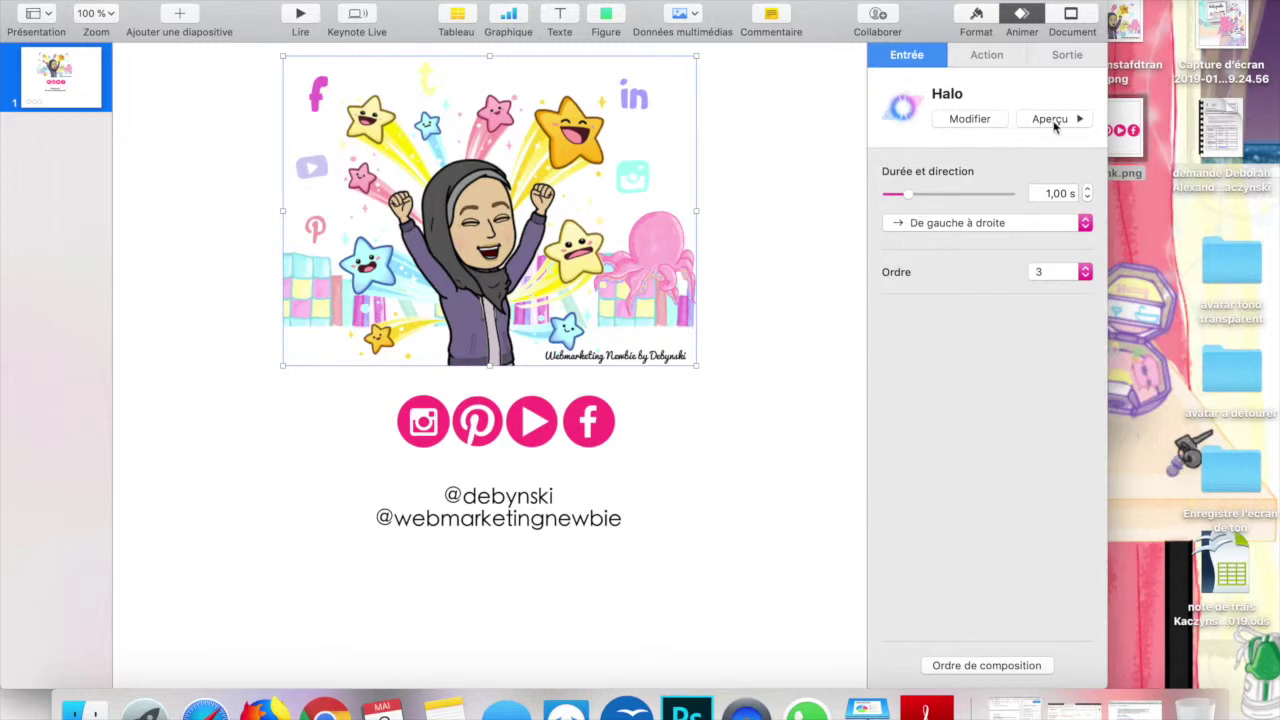
pyautogui.click(1052, 120)
pyautogui.click(1047, 119)
pyautogui.click(745, 504)
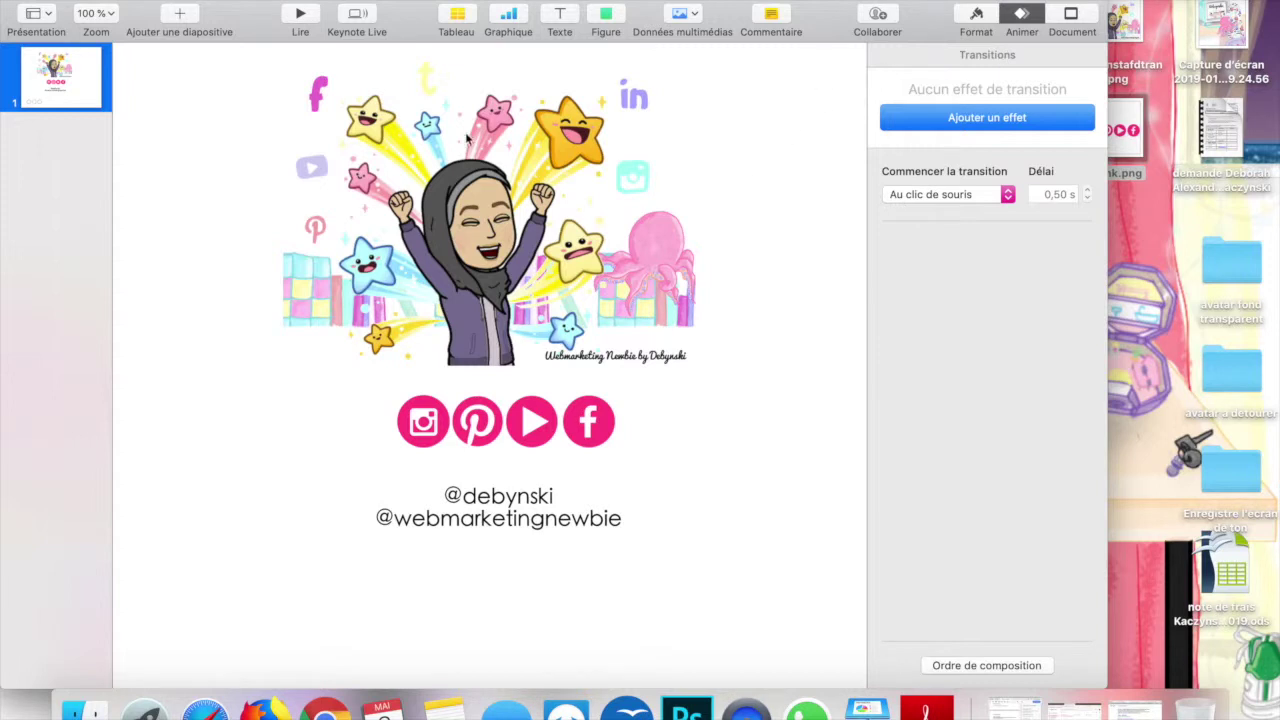
# Step: Apply the Effriter exit effect to the avatar image
pyautogui.click(447, 233)
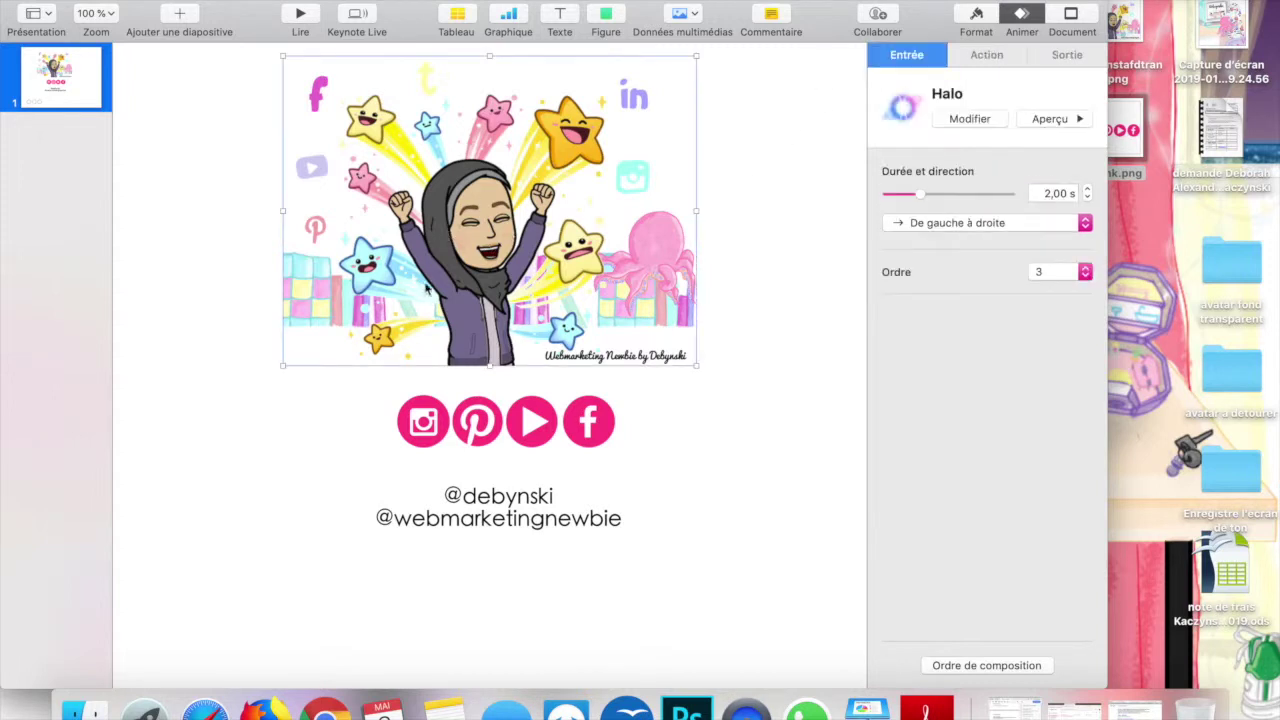
pyautogui.click(1067, 56)
pyautogui.click(990, 117)
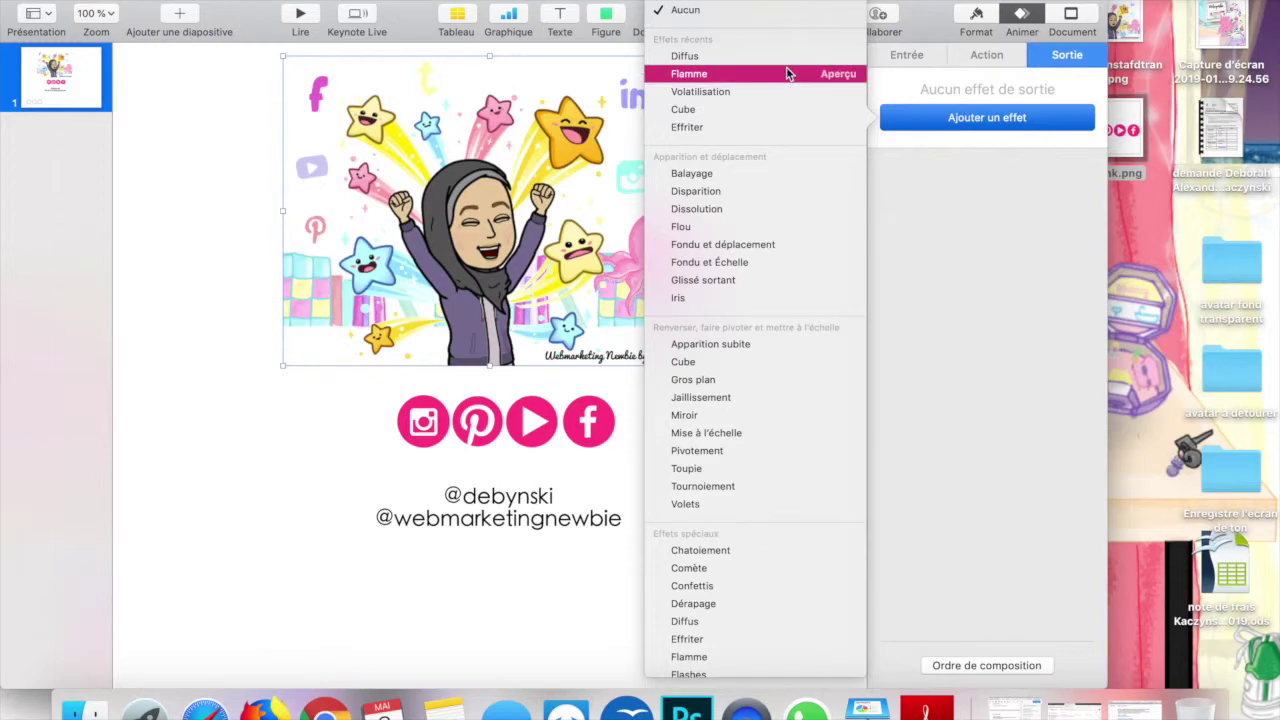
pyautogui.click(744, 134)
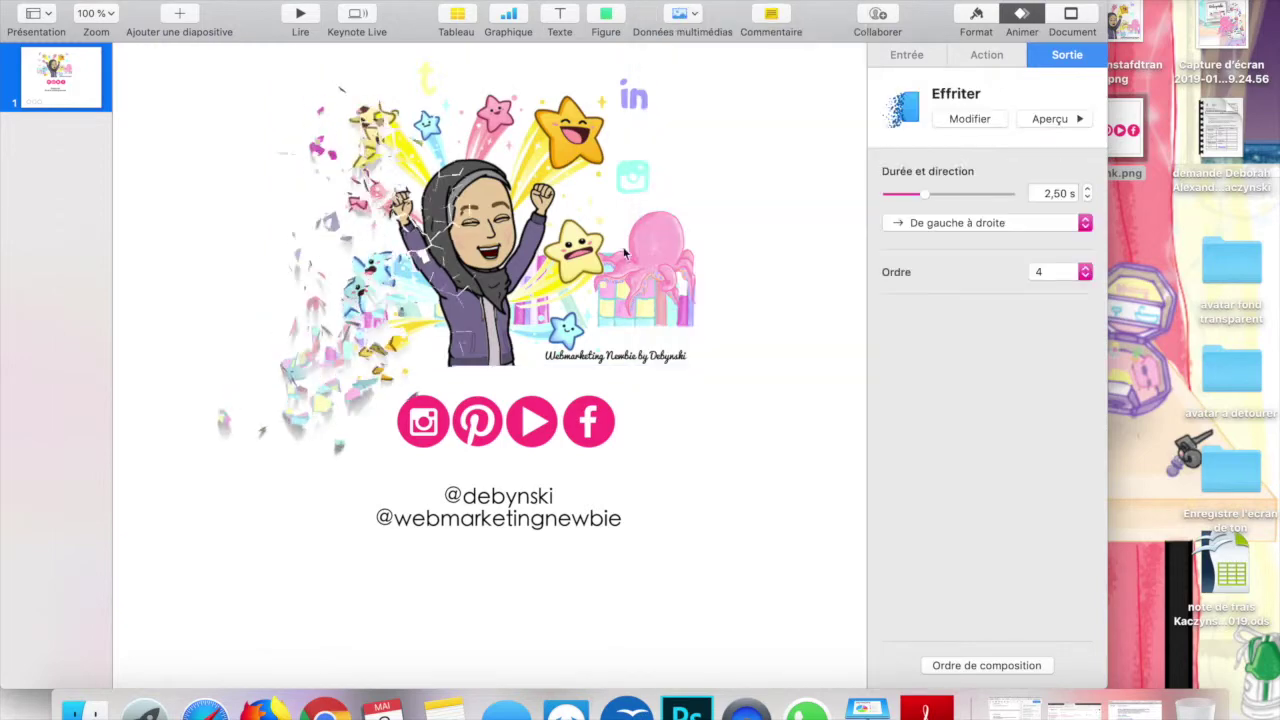
# Step: Apply the Effriter exit effect to the account handles text box
pyautogui.click(519, 517)
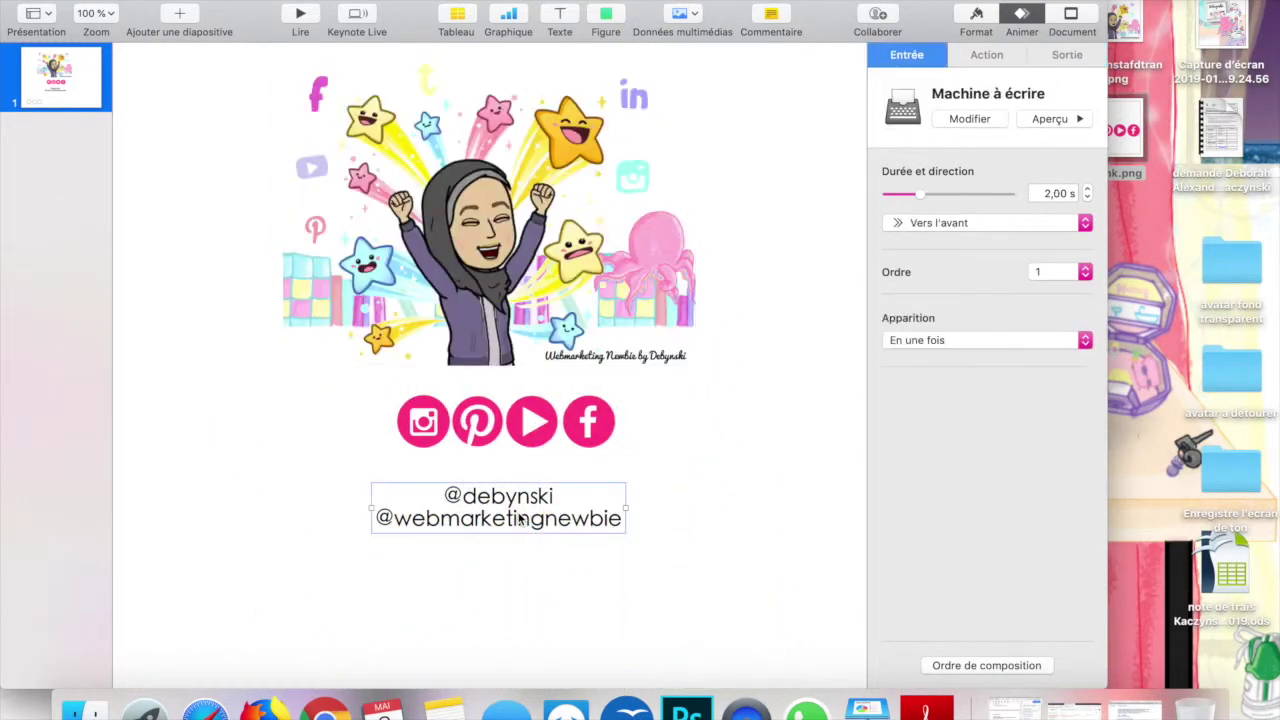
pyautogui.click(1062, 60)
pyautogui.click(993, 121)
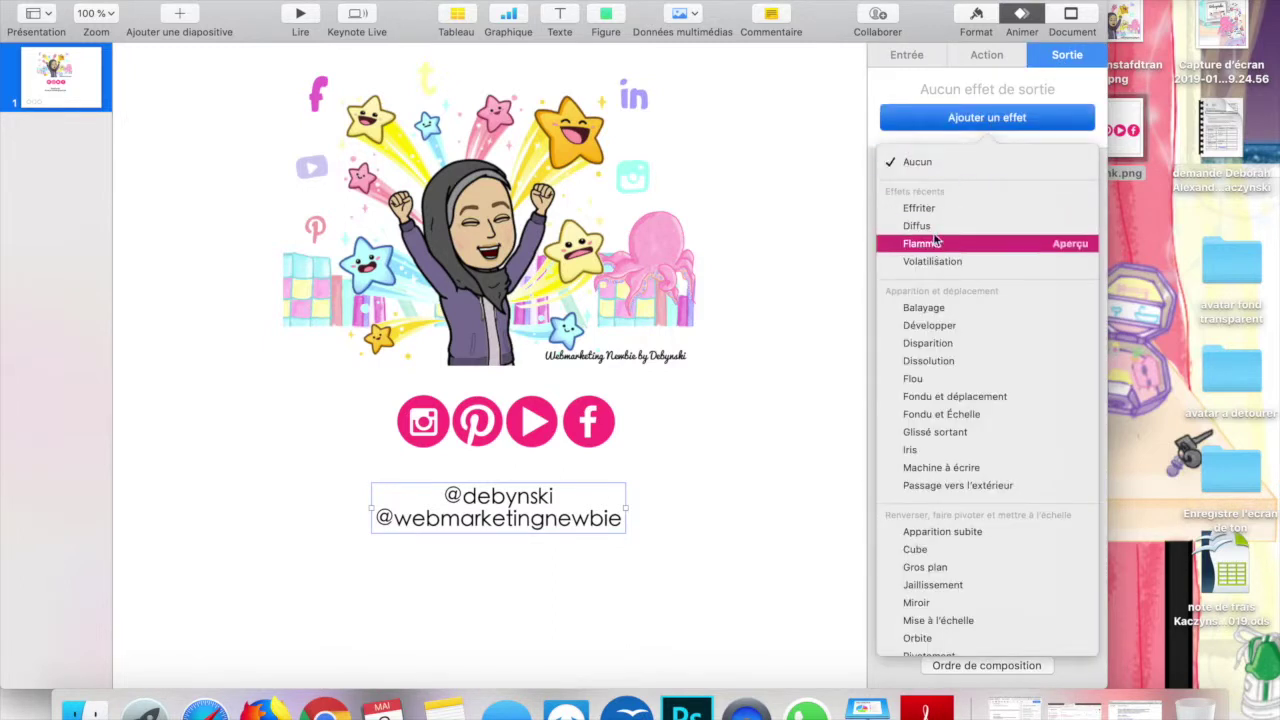
pyautogui.click(940, 214)
# Step: Preview the icons image's Chatoiement entrance effect and give the image the Diffus exit effect
pyautogui.click(590, 405)
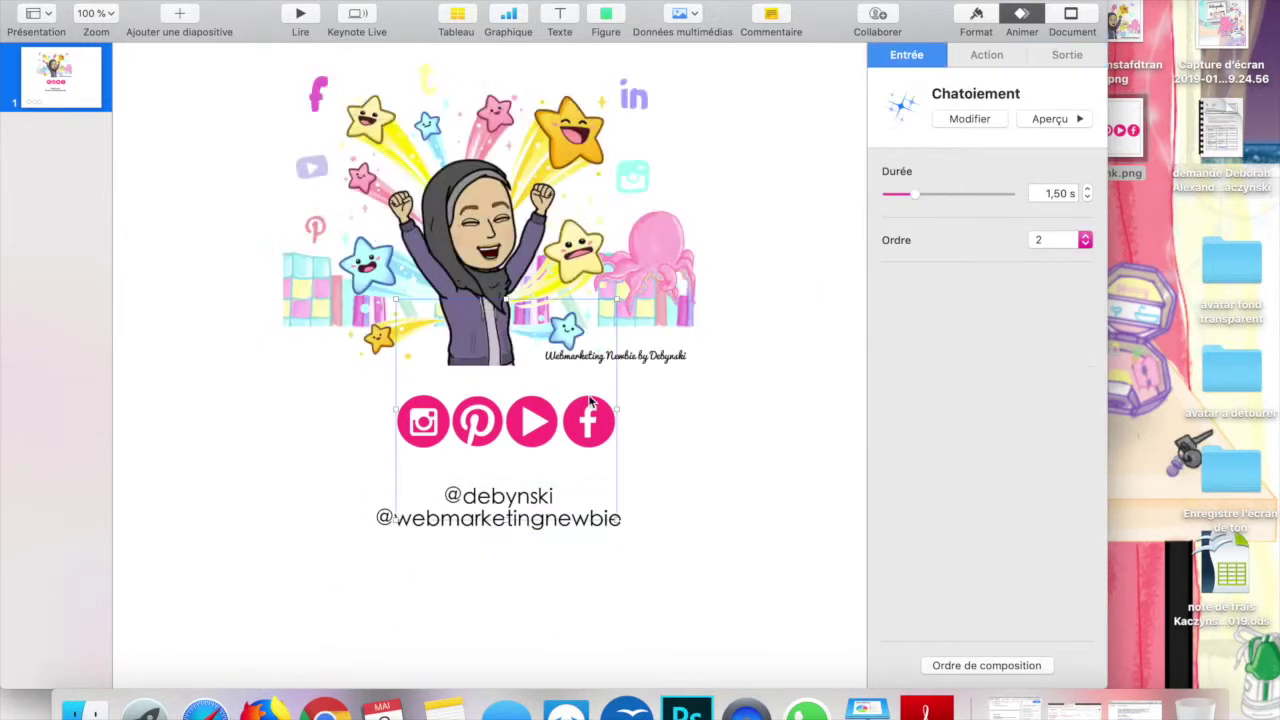
pyautogui.click(1066, 120)
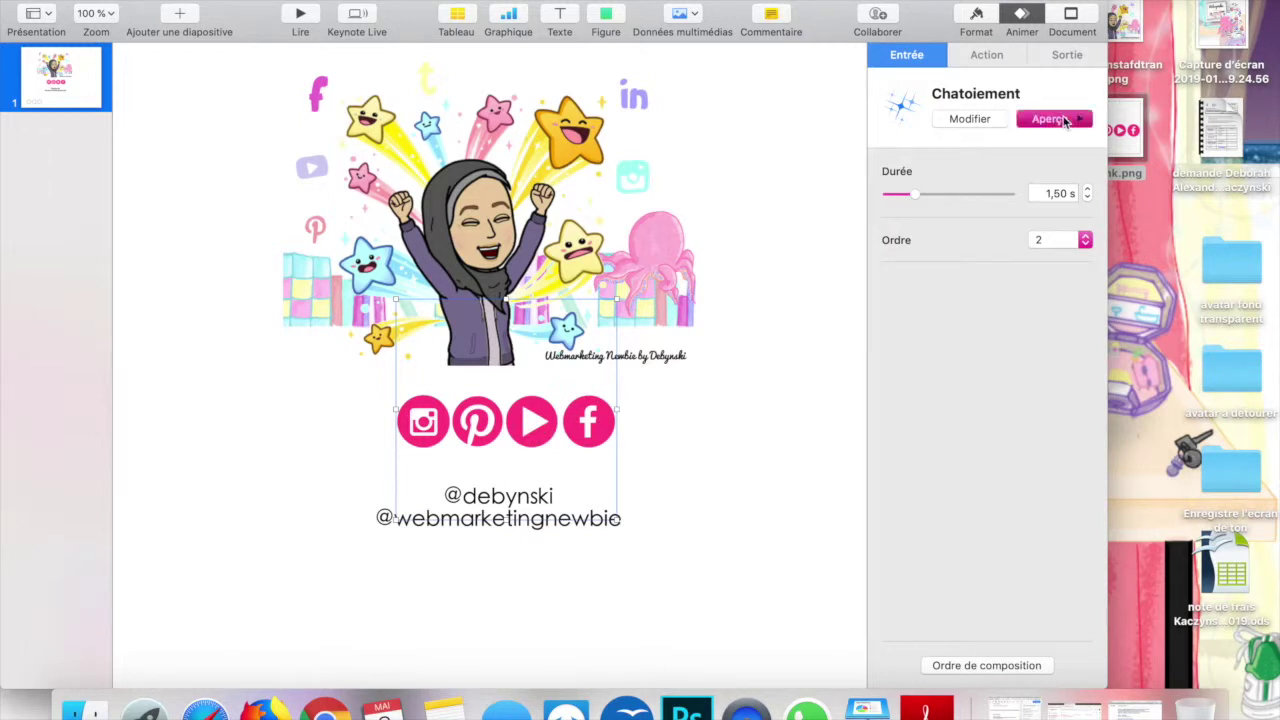
pyautogui.click(1066, 55)
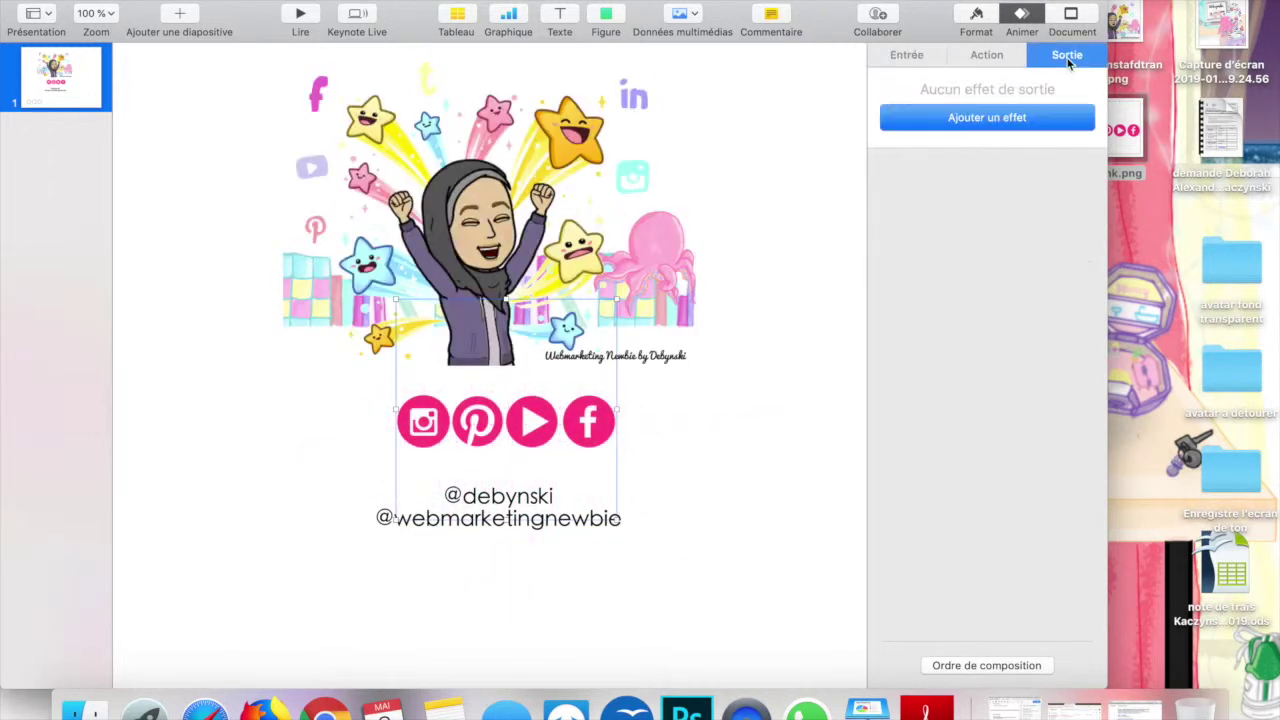
pyautogui.click(1022, 122)
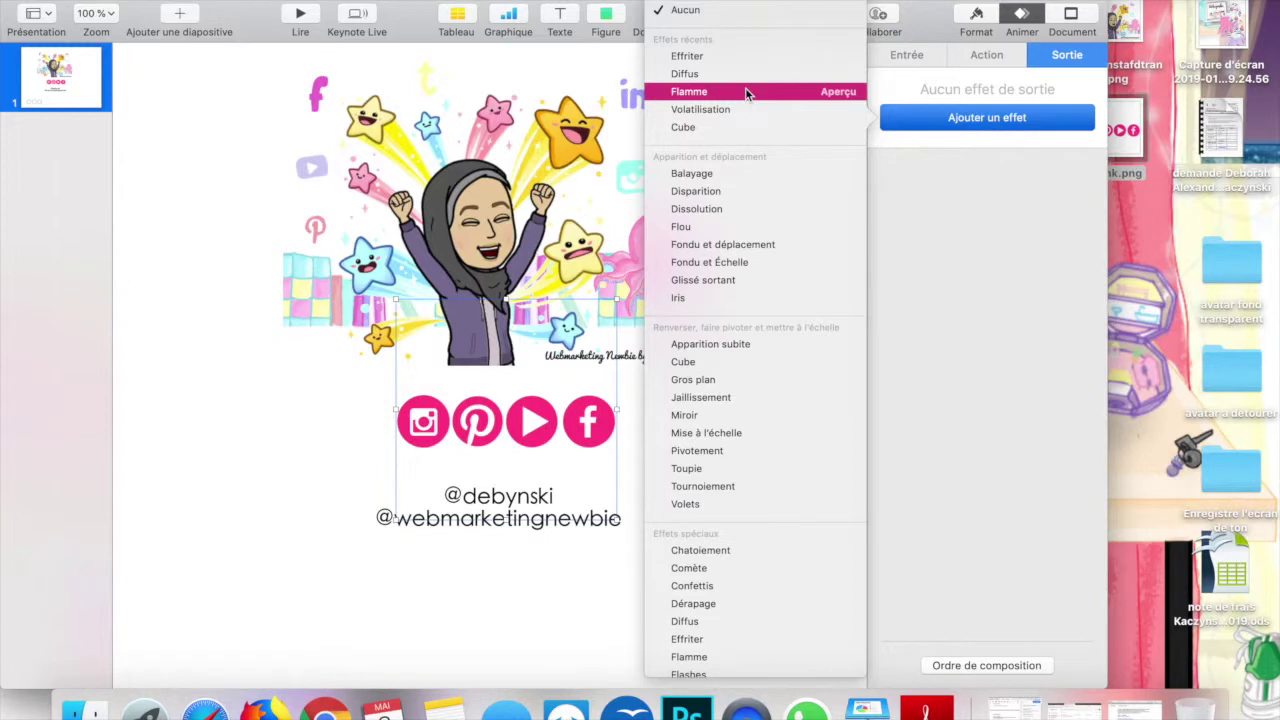
pyautogui.click(704, 78)
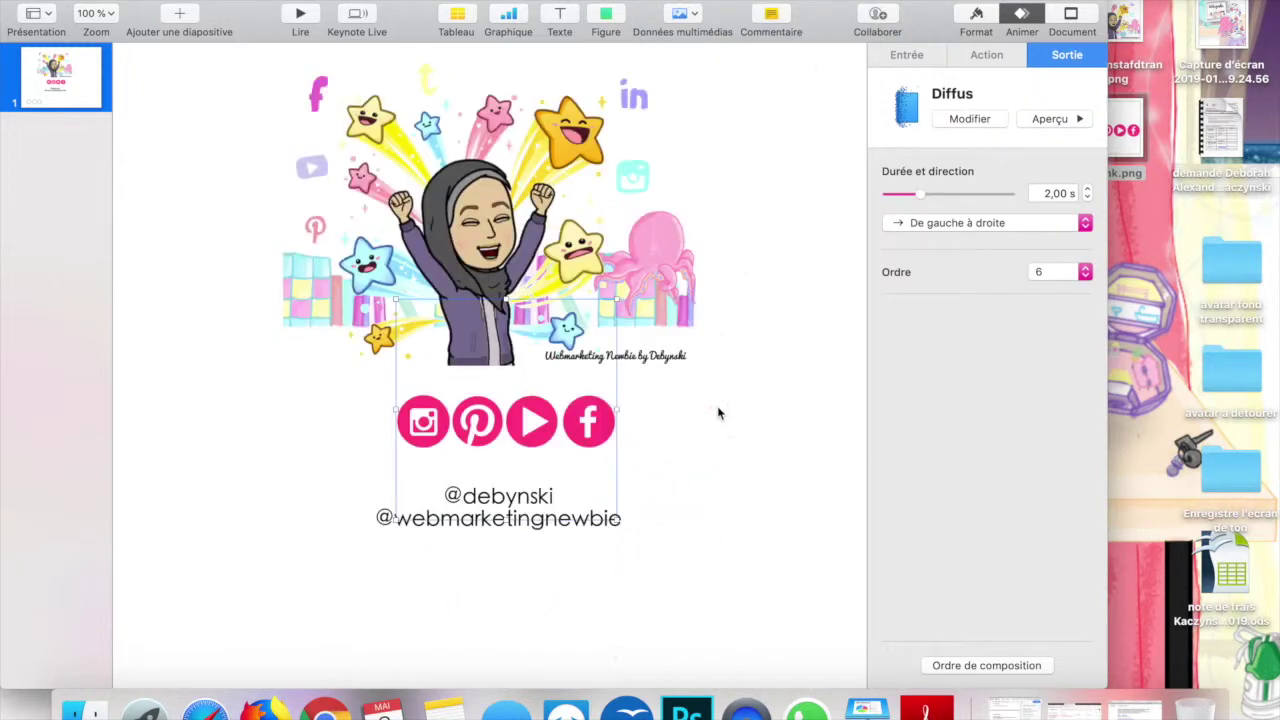
# Step: Reorder the entrance builds: the avatar's Halo first, the icons' Chatoiement second and the account handles' Machine à écrire third
pyautogui.click(698, 532)
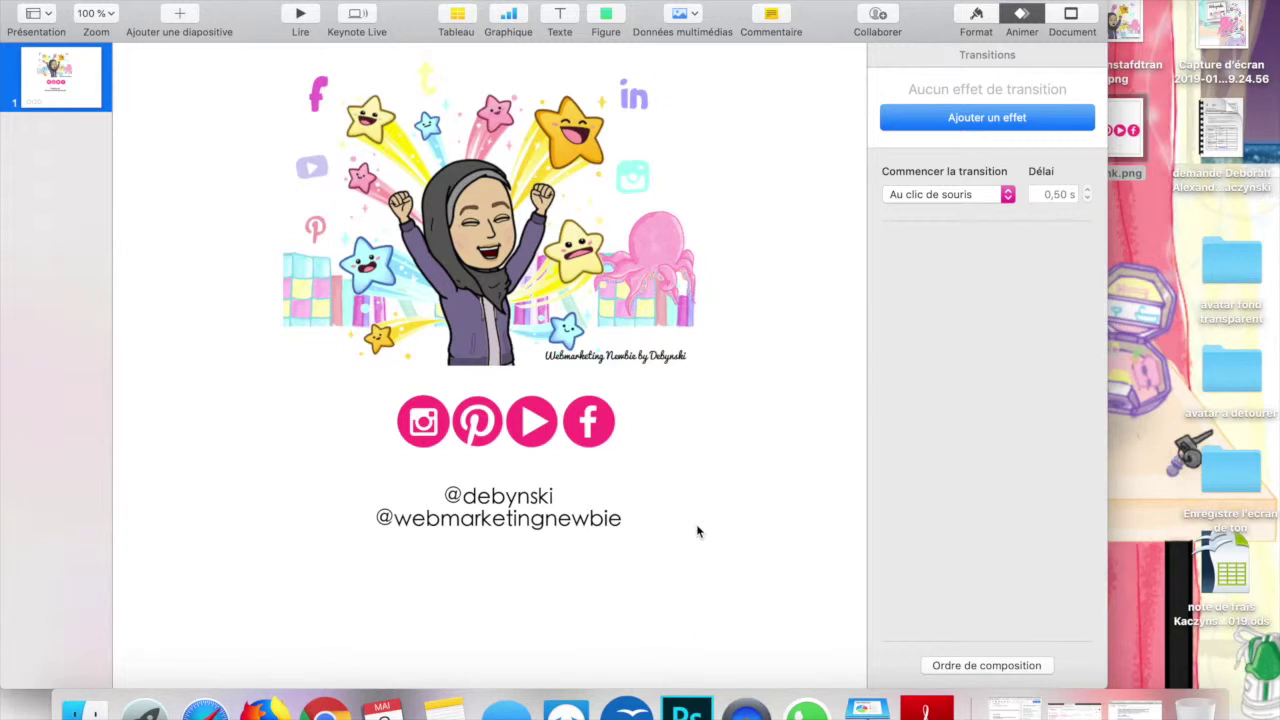
pyautogui.click(983, 666)
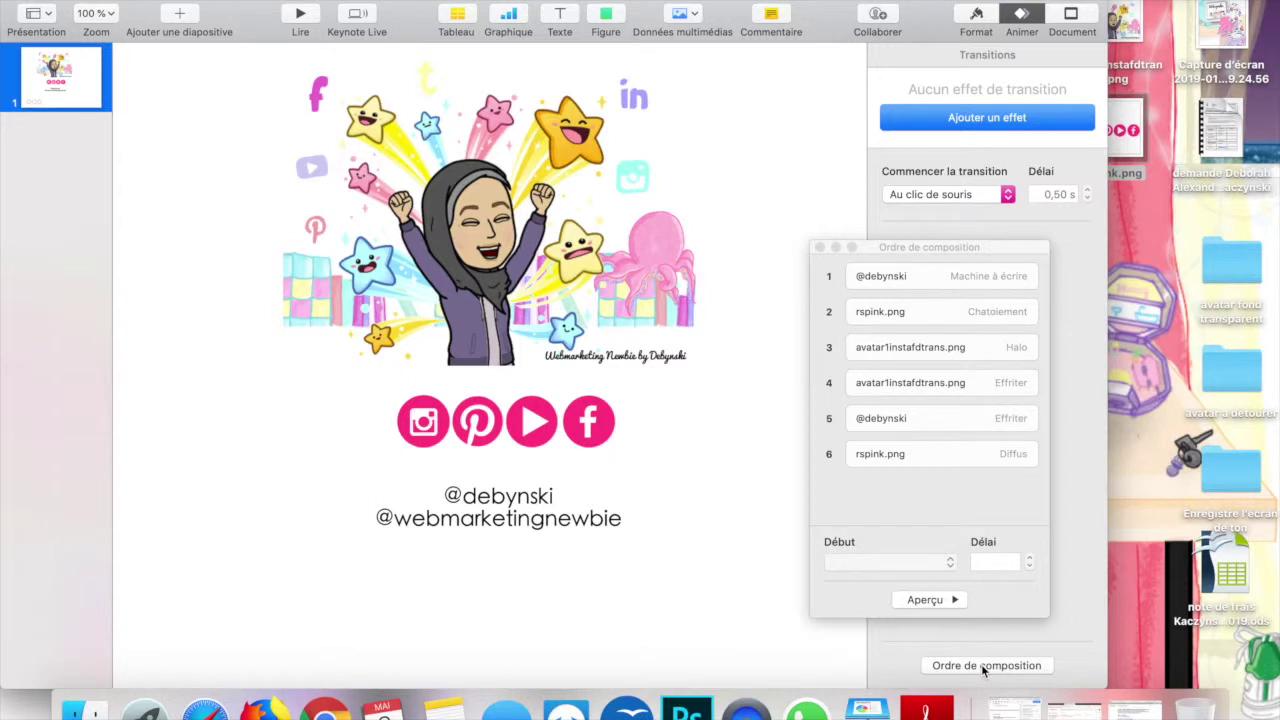
pyautogui.click(967, 287)
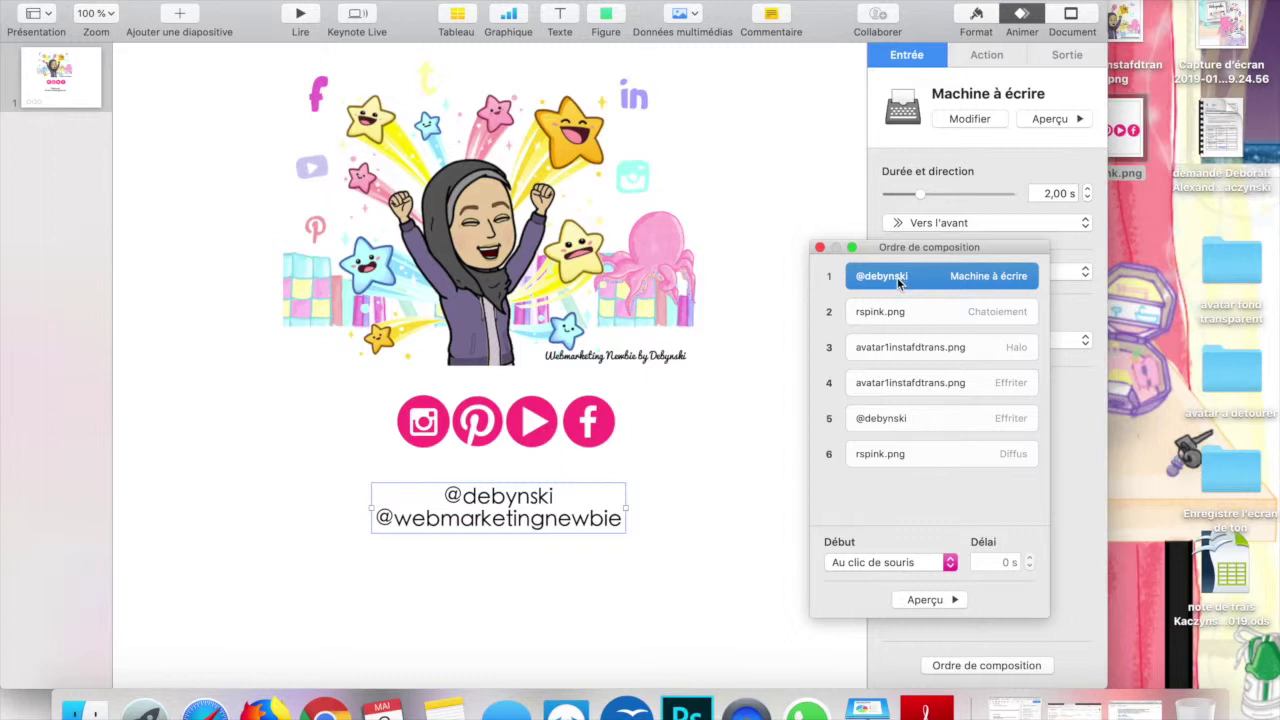
pyautogui.moveTo(890, 348); pyautogui.dragTo(888, 284)
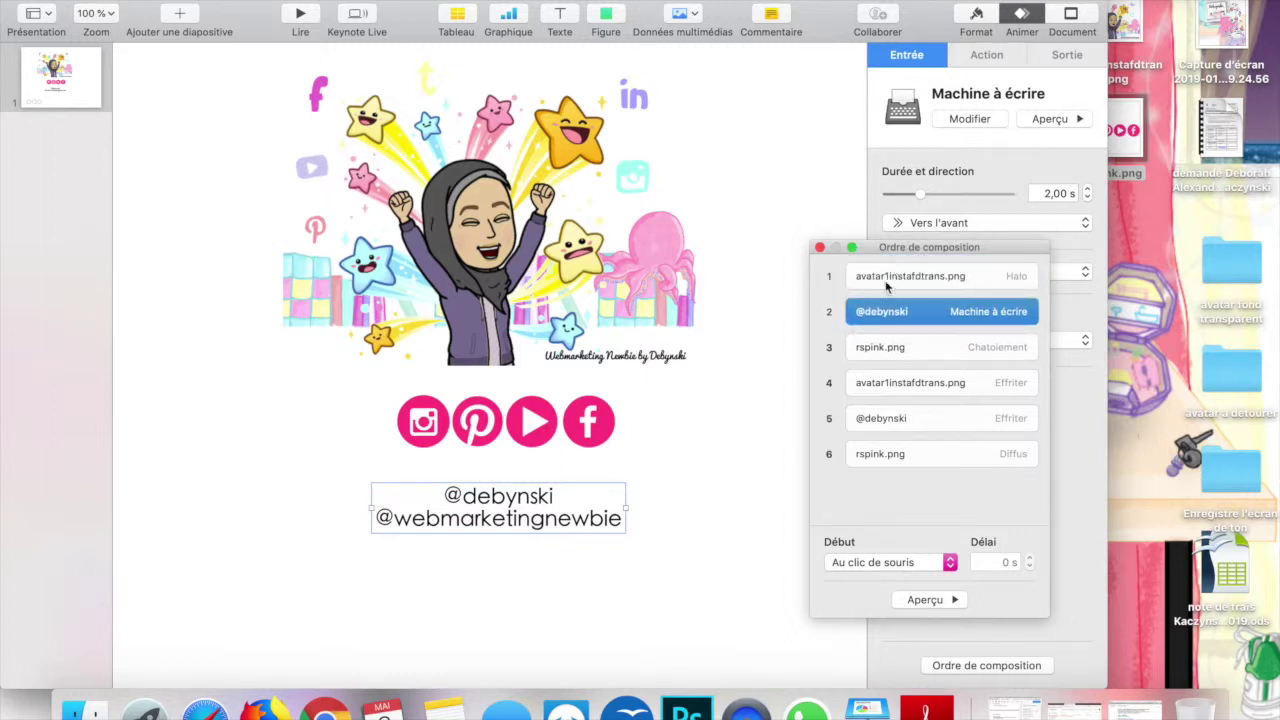
pyautogui.moveTo(905, 349); pyautogui.dragTo(905, 295)
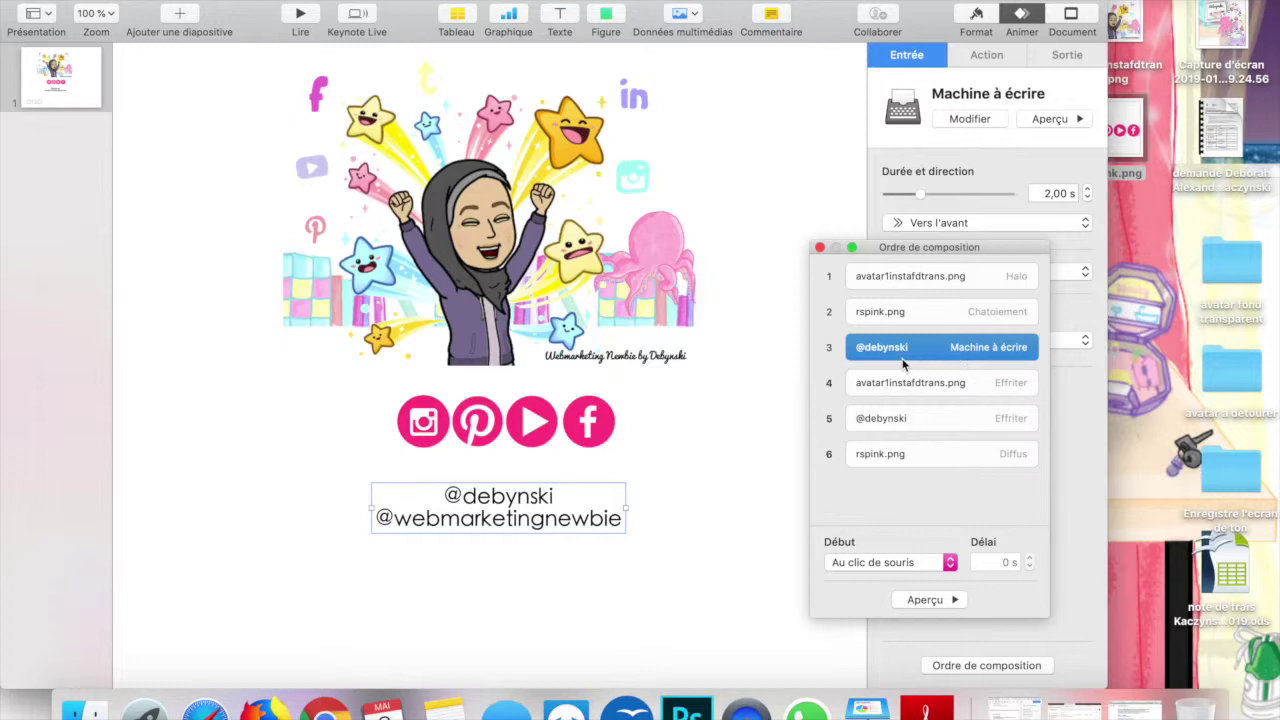
pyautogui.moveTo(903, 365); pyautogui.dragTo(900, 291)
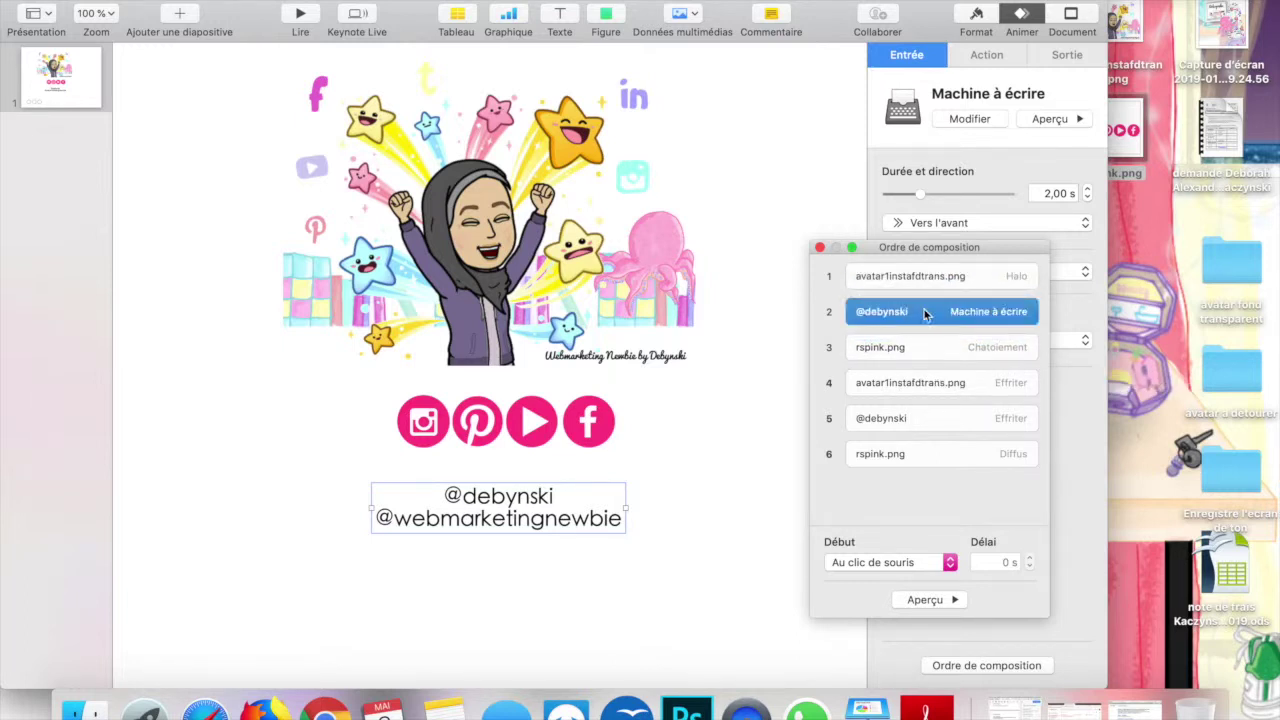
pyautogui.moveTo(924, 311); pyautogui.dragTo(928, 359)
# Step: Start the icons' Chatoiement entrance after build 1 and the account handles' Machine à écrire entrance after build 2
pyautogui.click(921, 280)
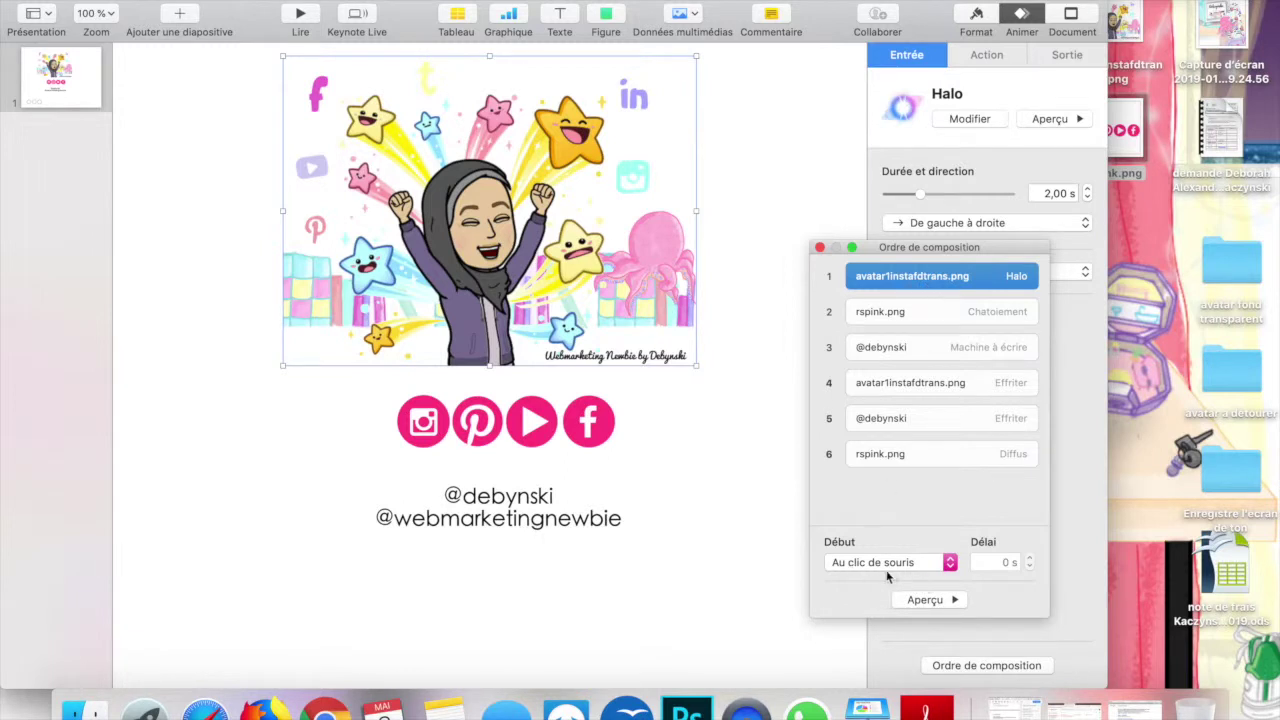
pyautogui.click(926, 318)
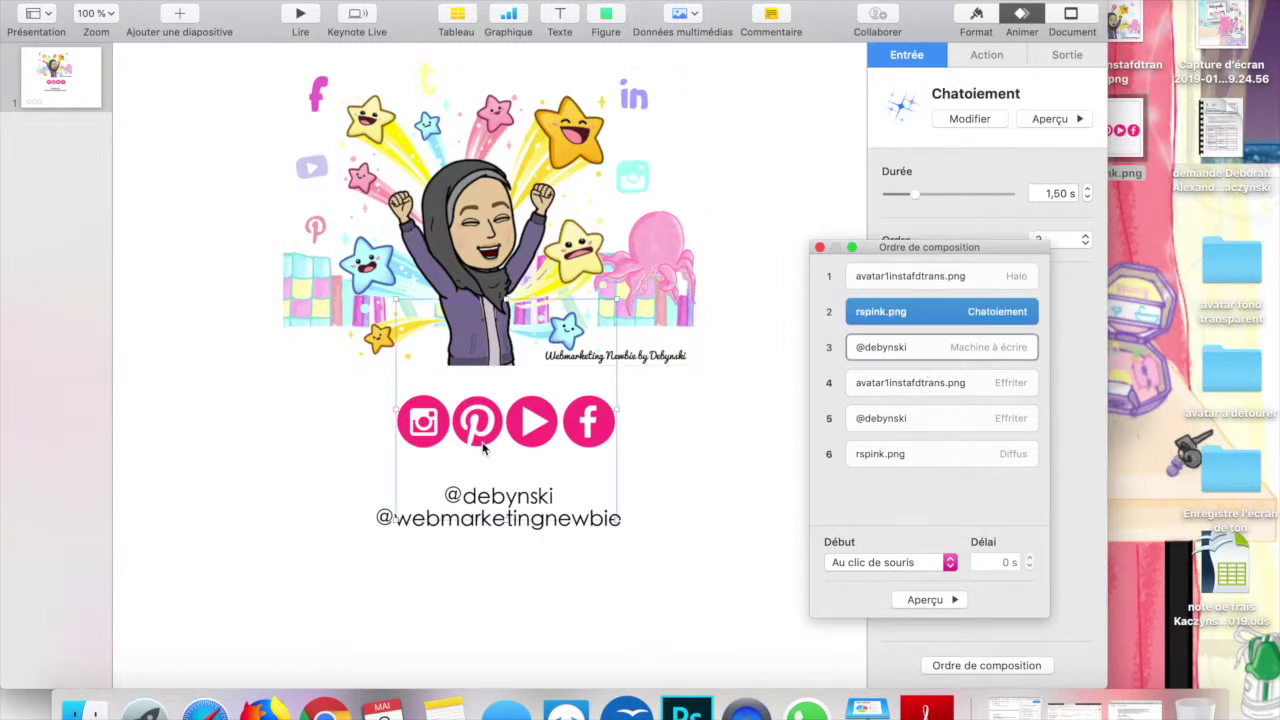
pyautogui.click(918, 566)
pyautogui.click(900, 593)
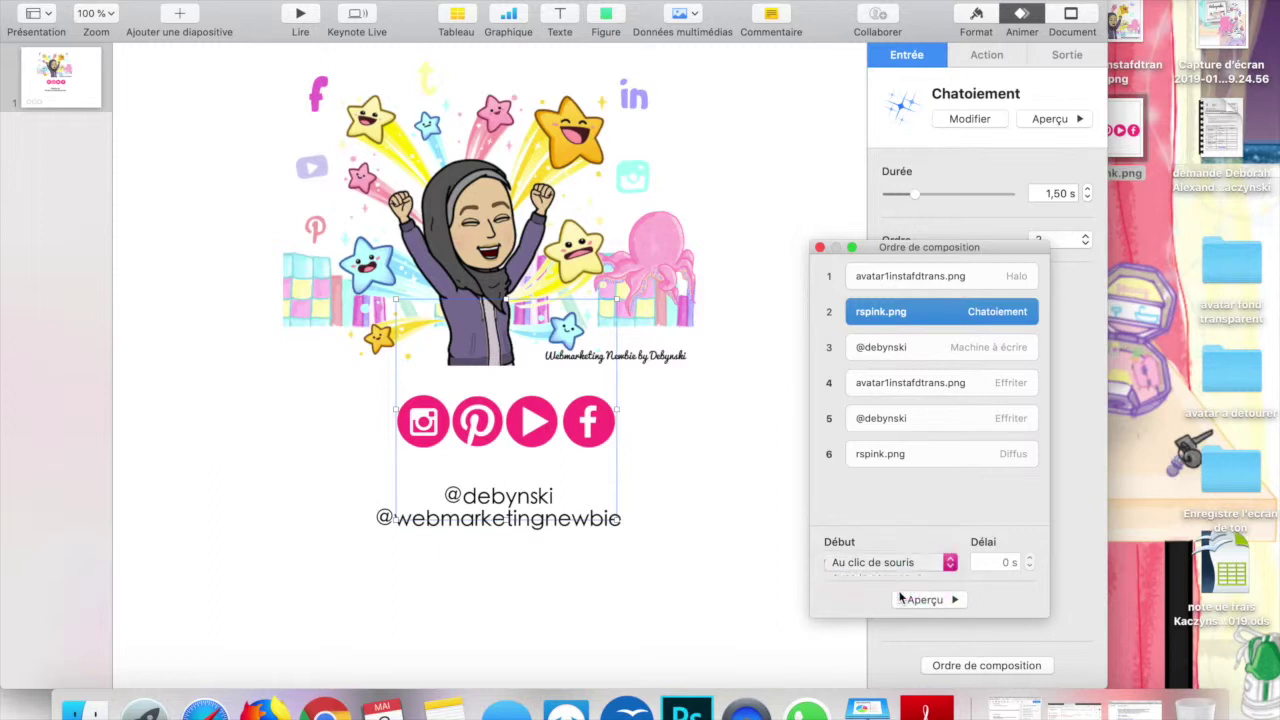
pyautogui.click(889, 341)
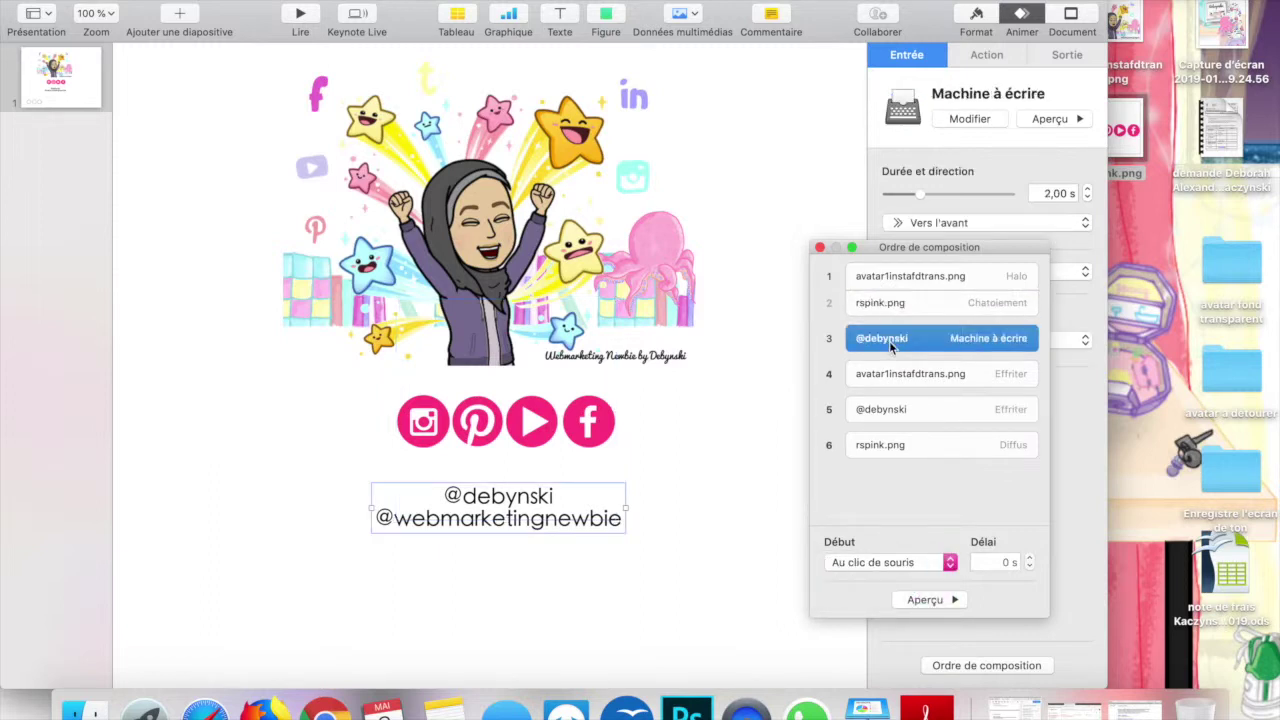
pyautogui.click(903, 568)
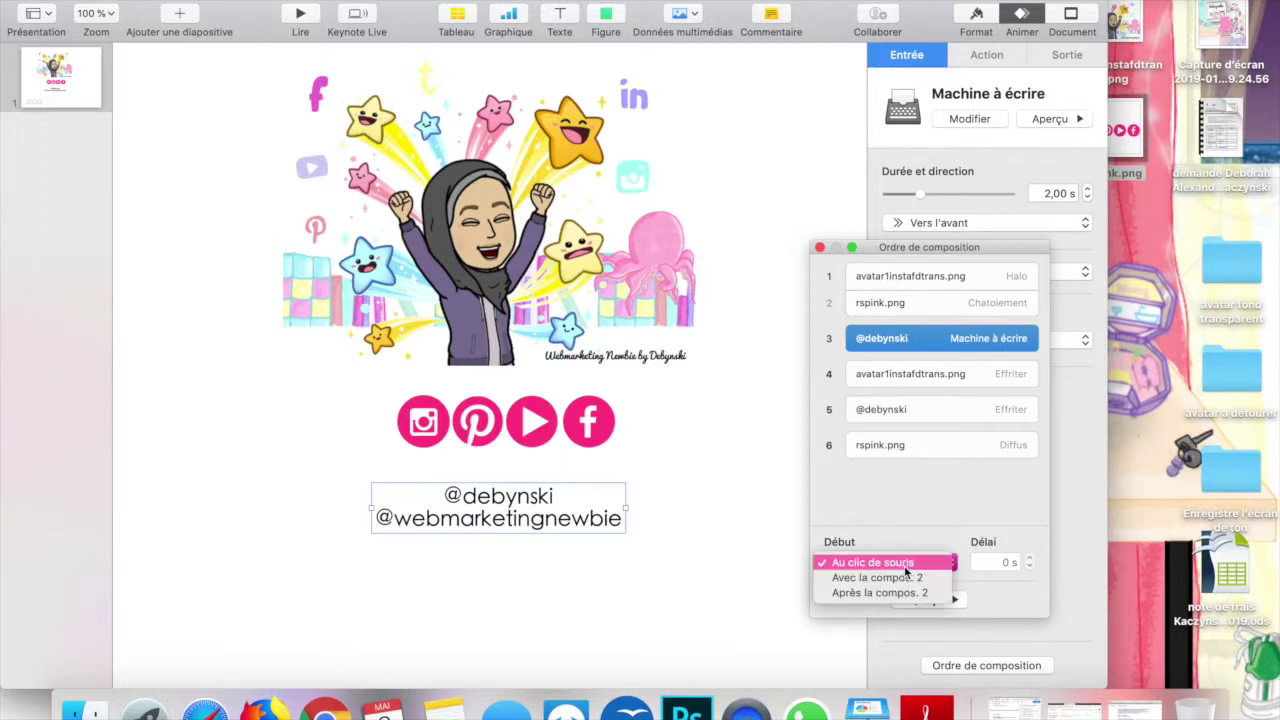
pyautogui.click(901, 596)
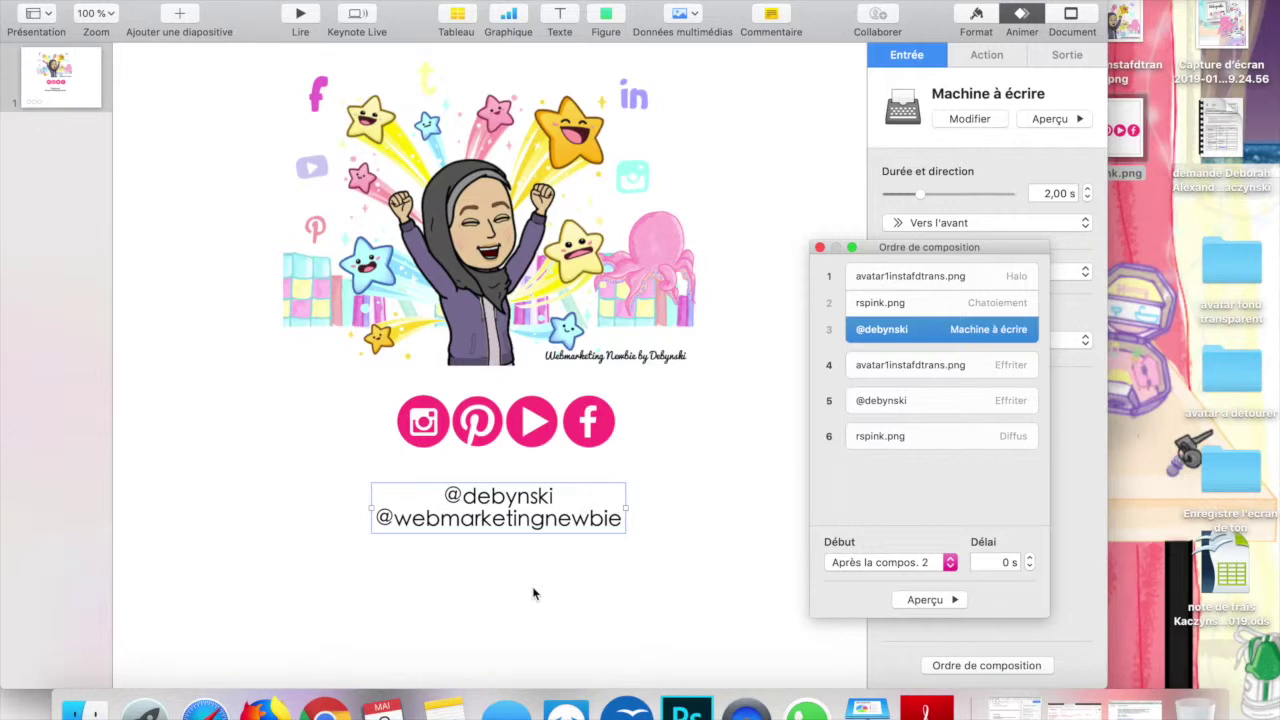
# Step: Start the account handles' Effriter exit together with build 4 and the icons' Diffus exit after build 5
pyautogui.click(905, 365)
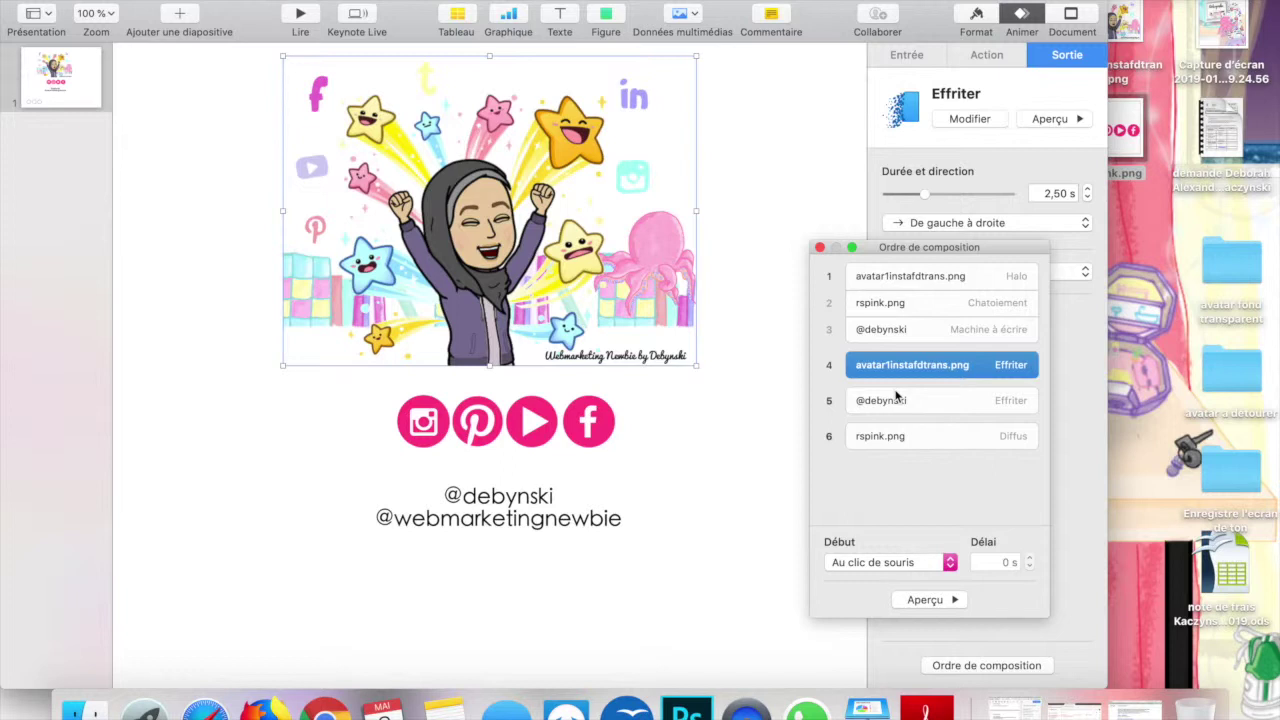
pyautogui.click(893, 401)
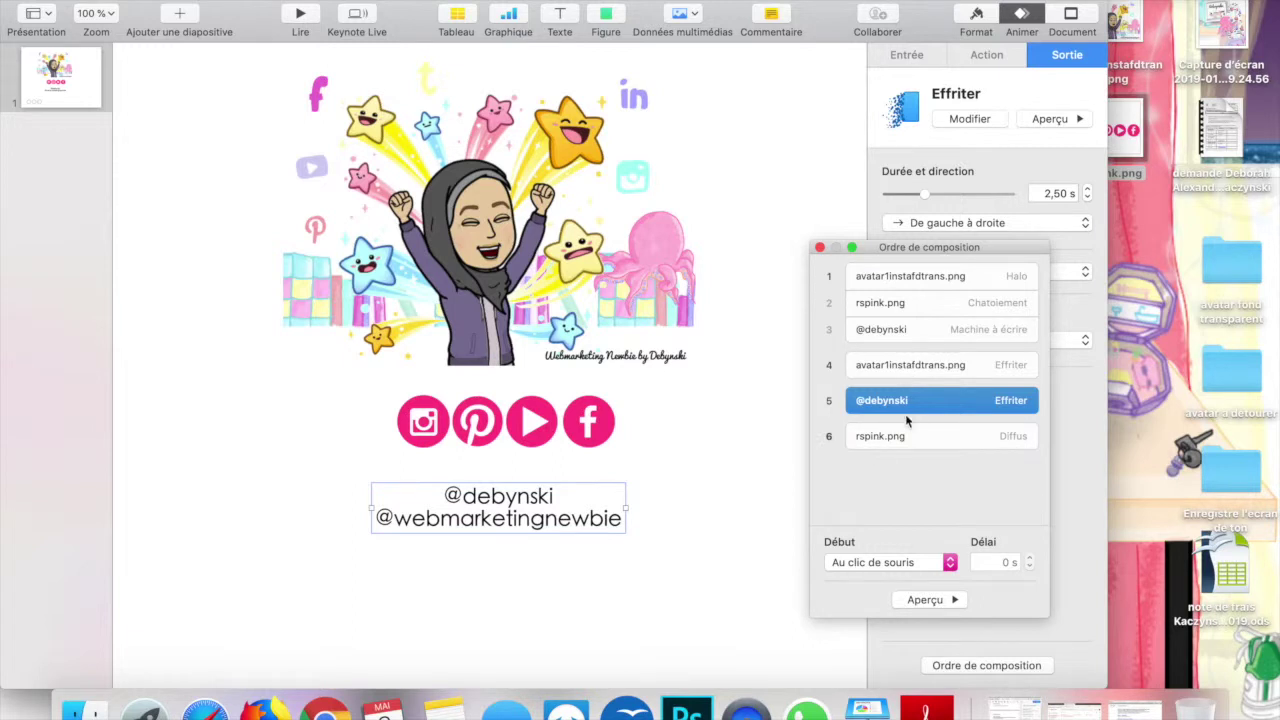
pyautogui.click(867, 561)
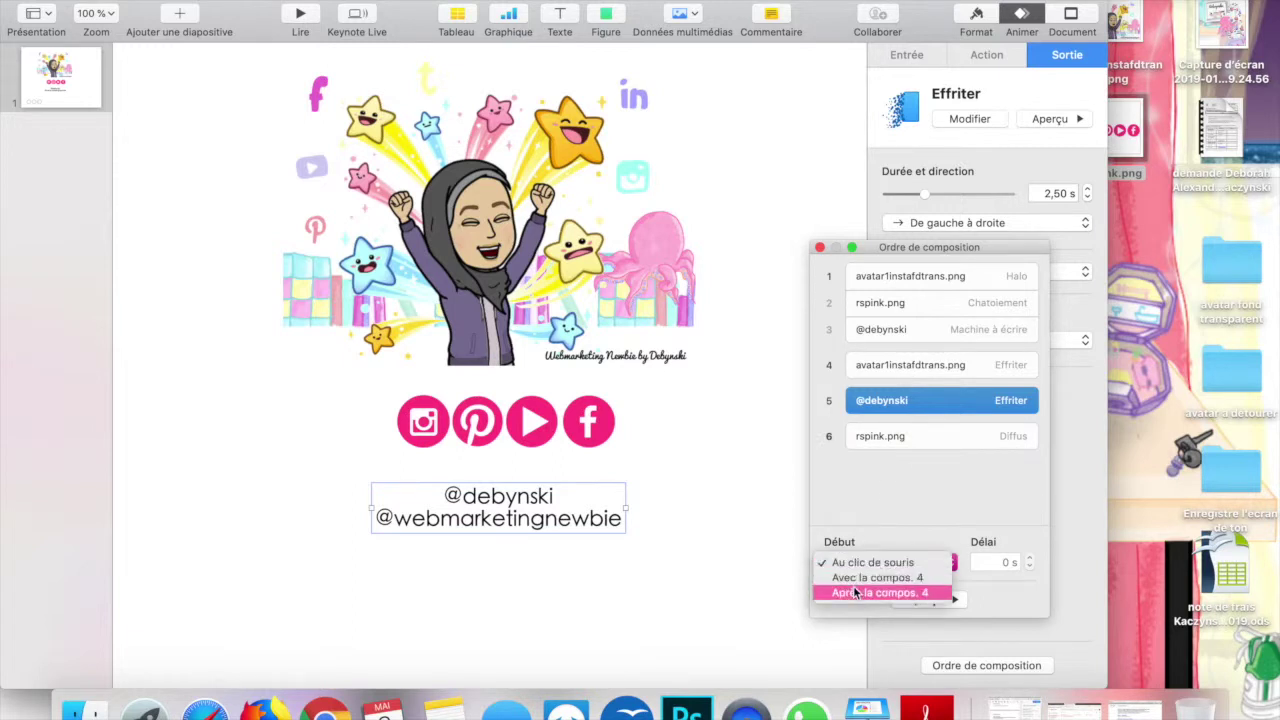
pyautogui.click(864, 578)
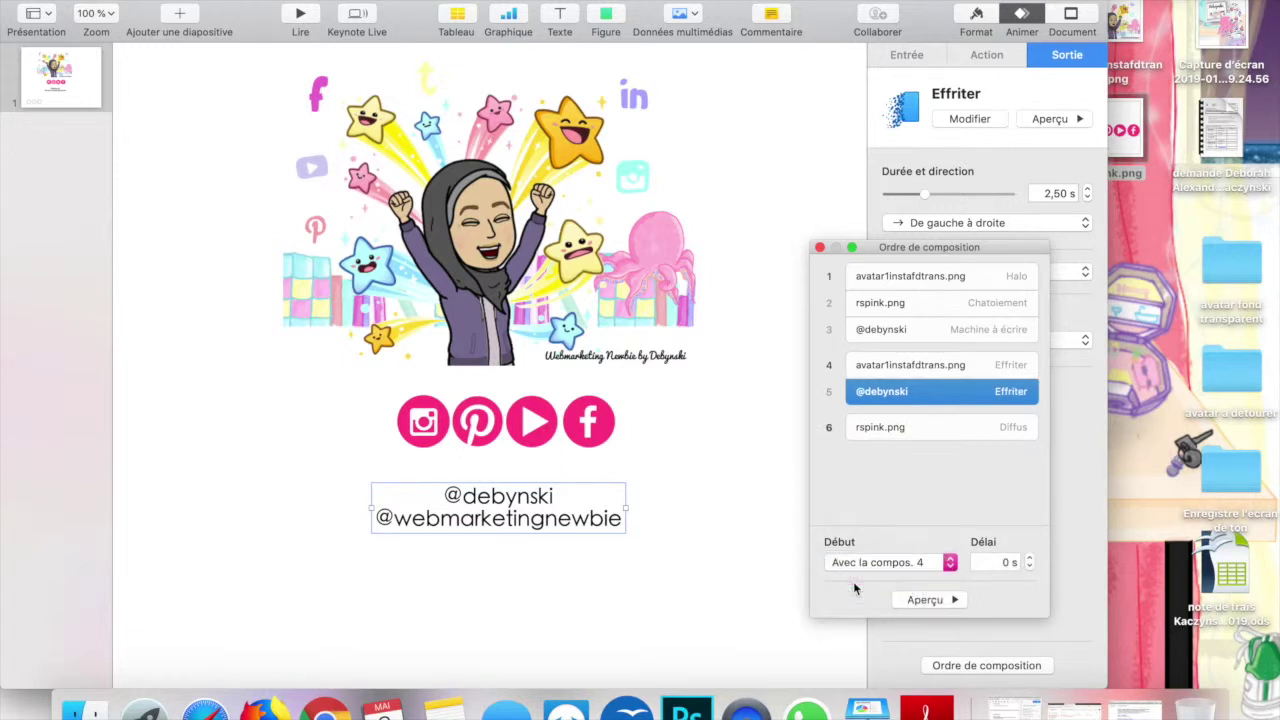
pyautogui.click(884, 430)
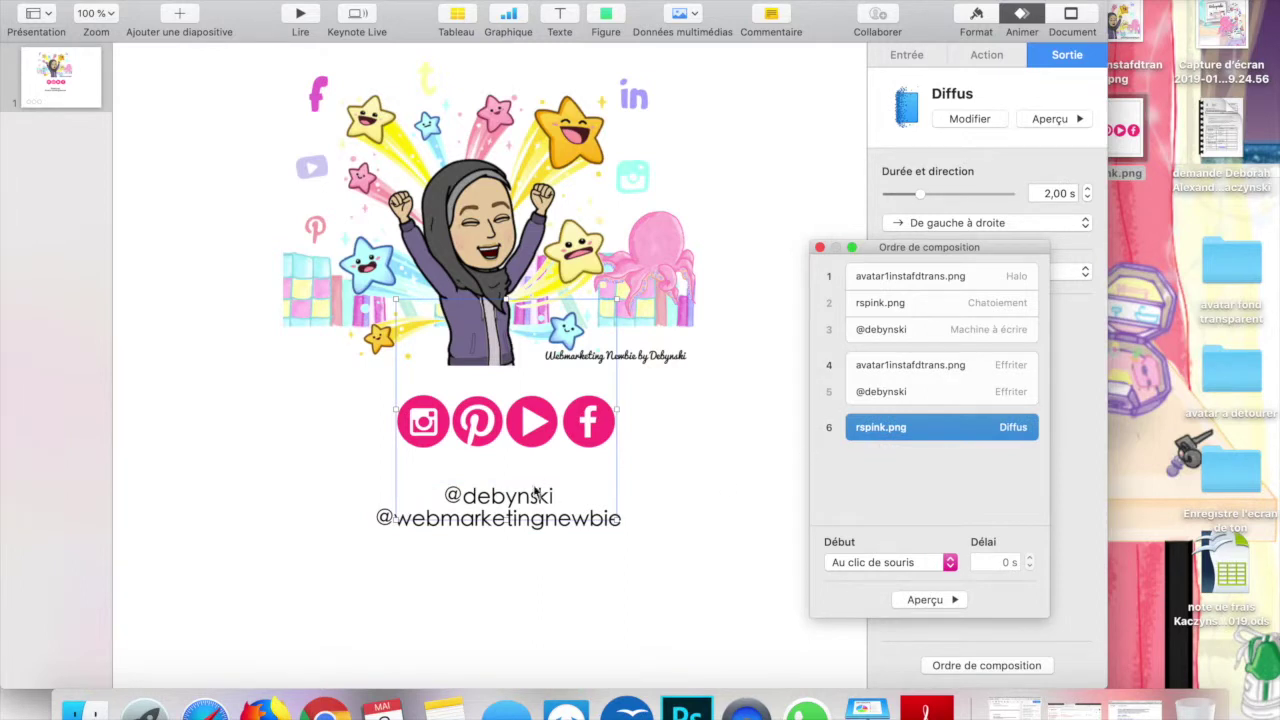
pyautogui.click(883, 563)
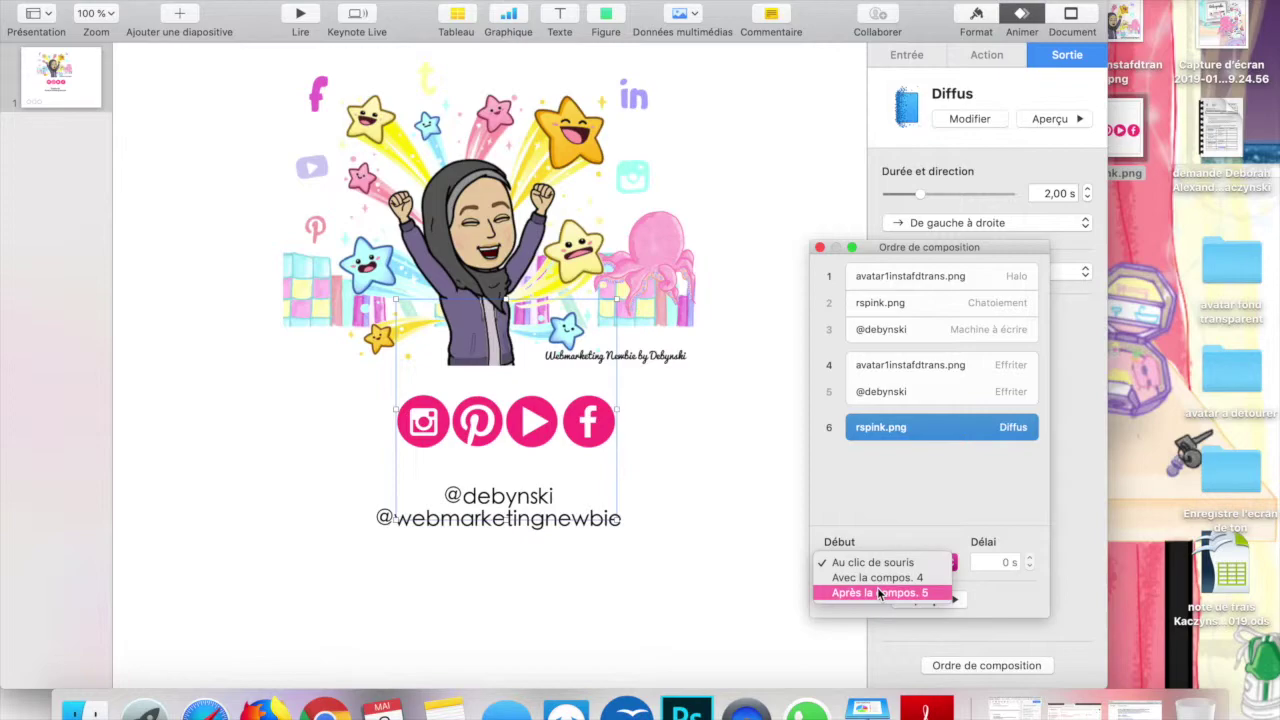
pyautogui.click(879, 593)
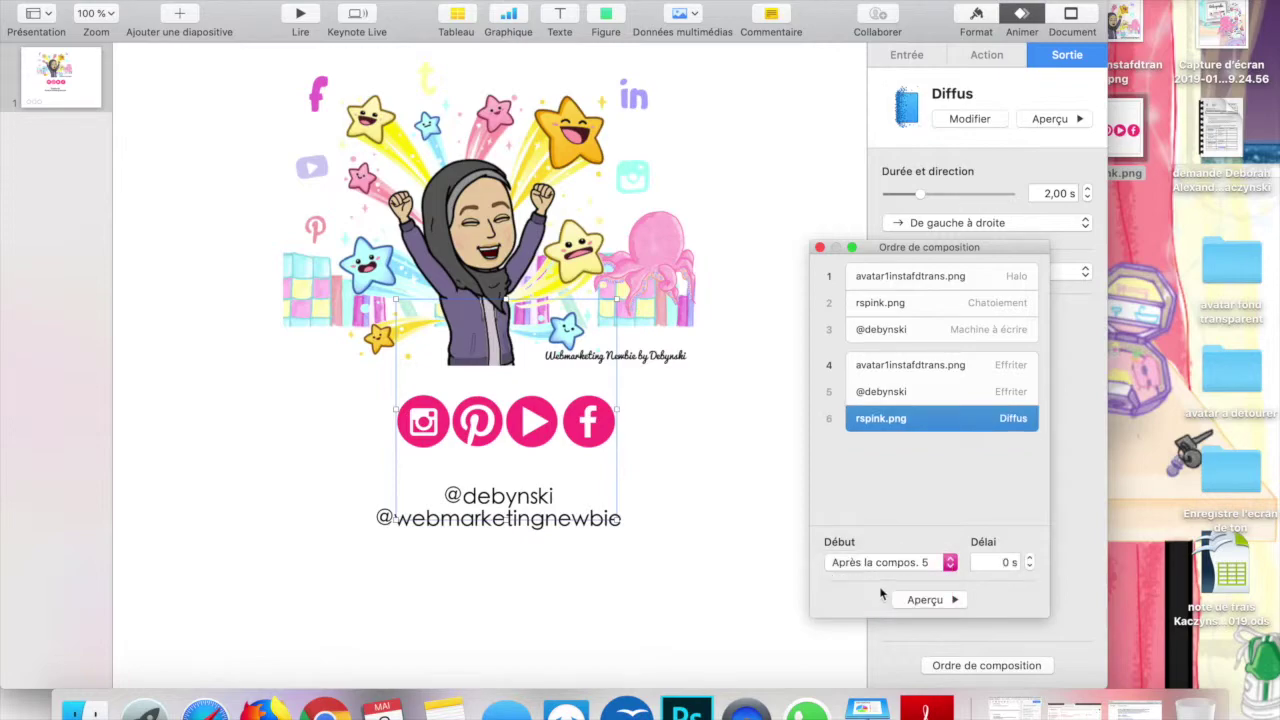
# Step: Preview the chained exit builds and the chained entrance builds, and close the build order window
pyautogui.click(928, 600)
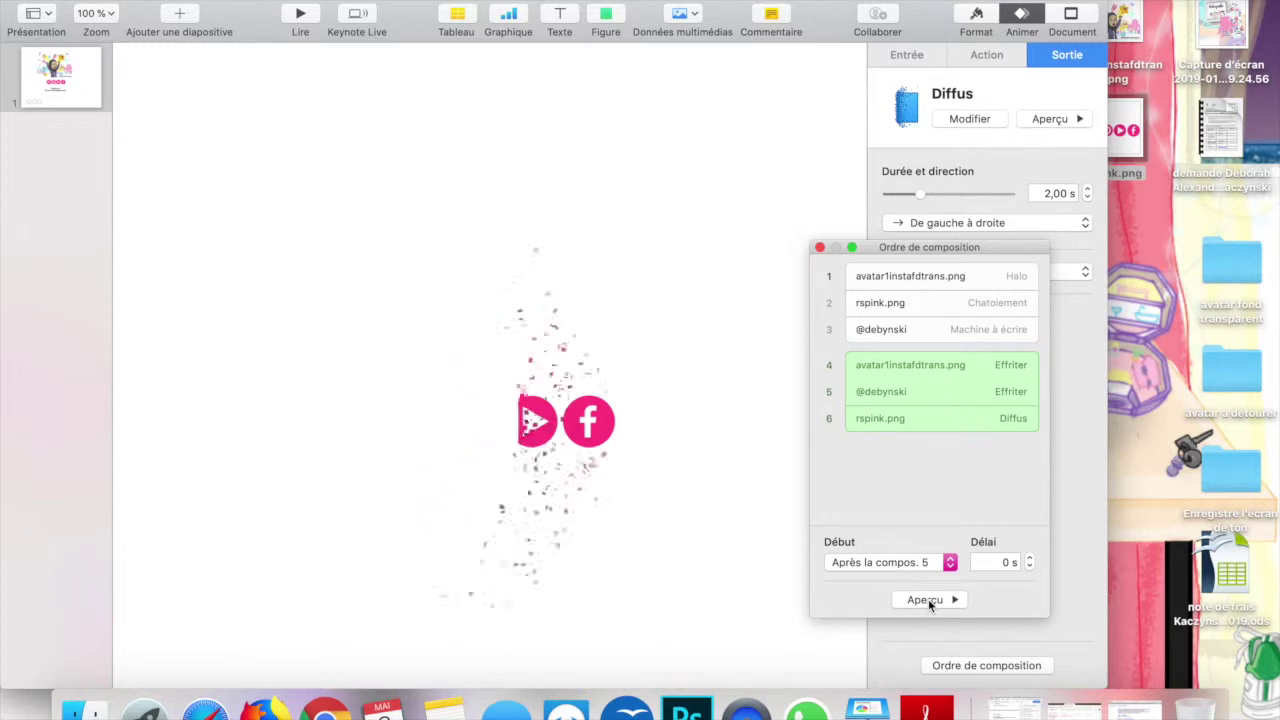
pyautogui.click(950, 302)
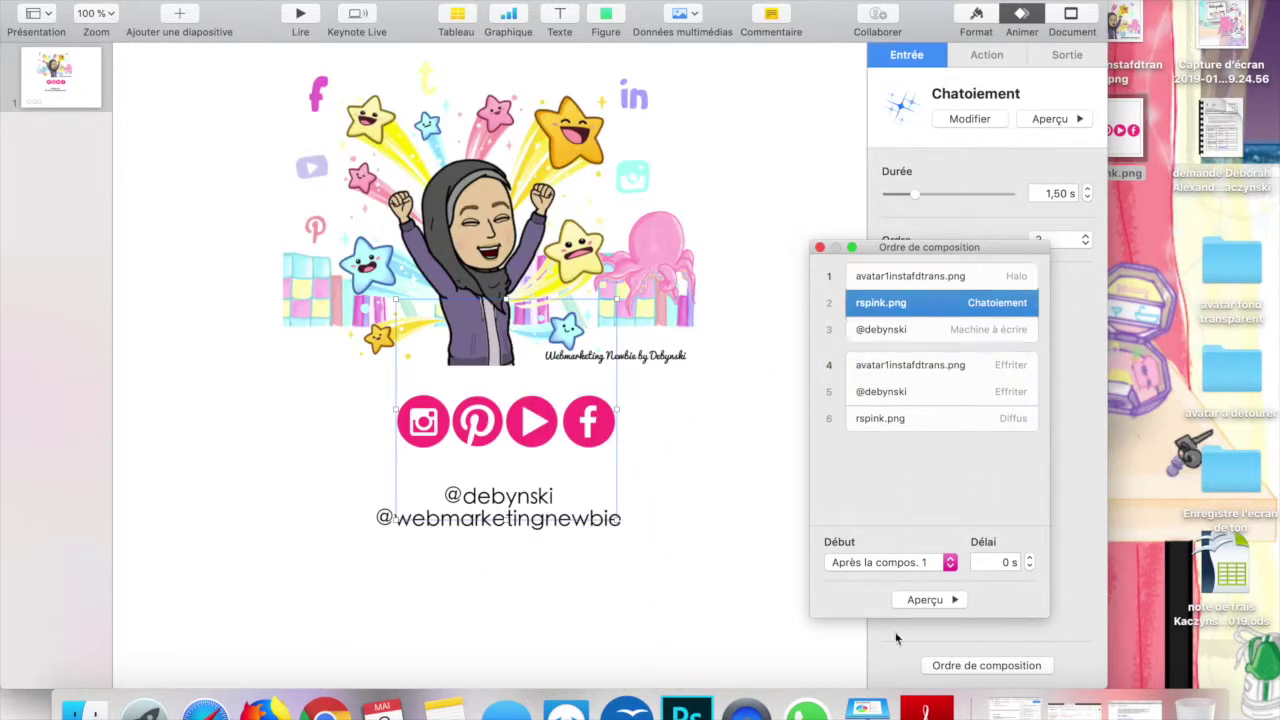
pyautogui.click(925, 605)
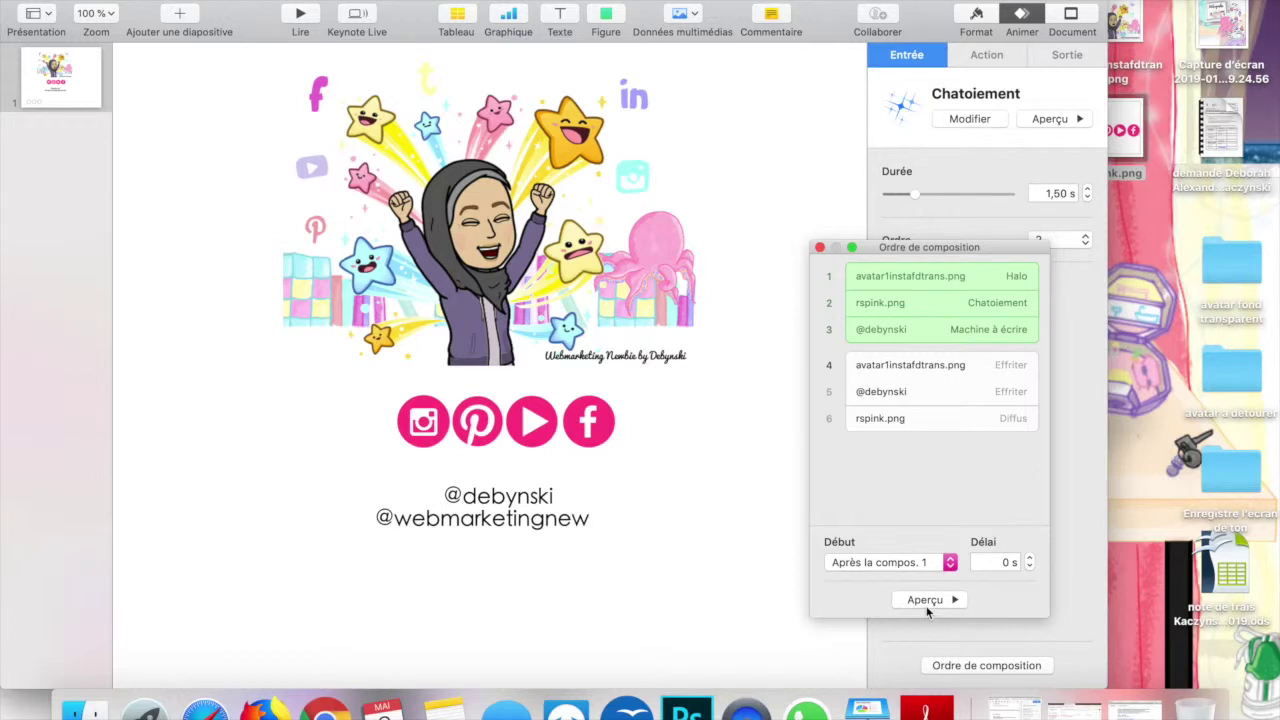
pyautogui.click(819, 248)
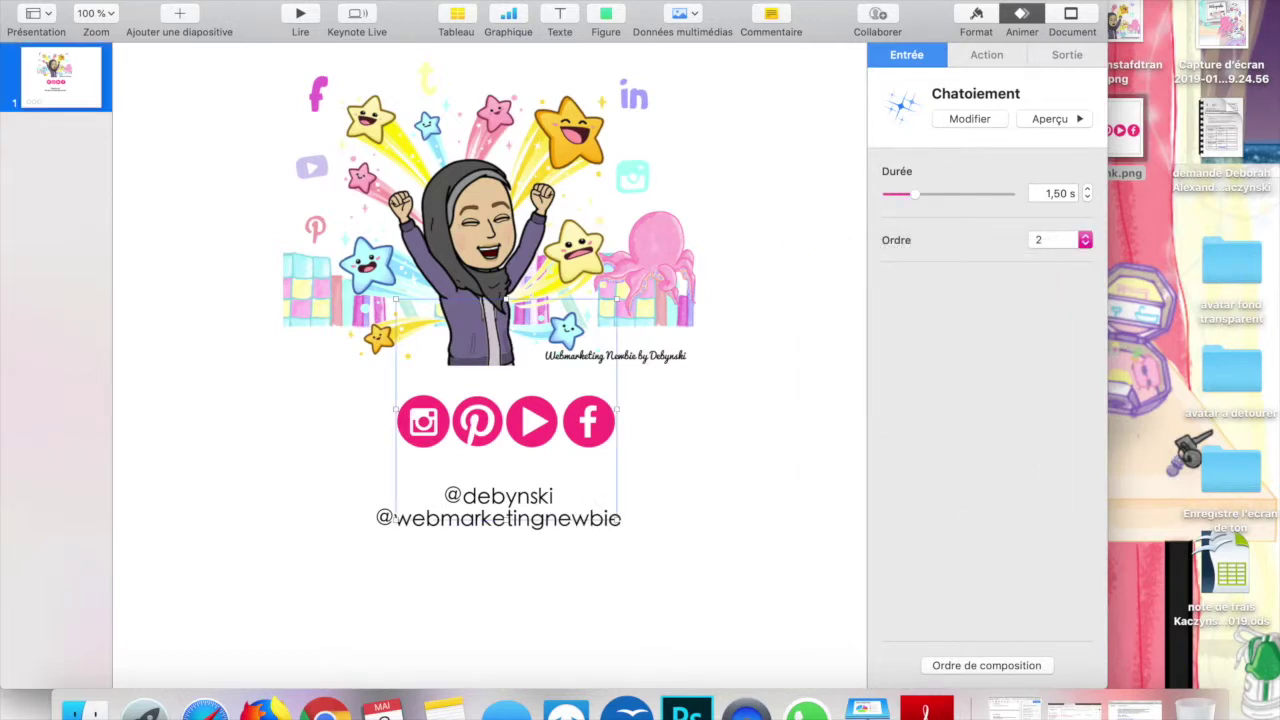
# Step: Set up a video export of the presentation with 0 seconds before the next slide and 0 seconds before the next build
pyautogui.click(135, 1)
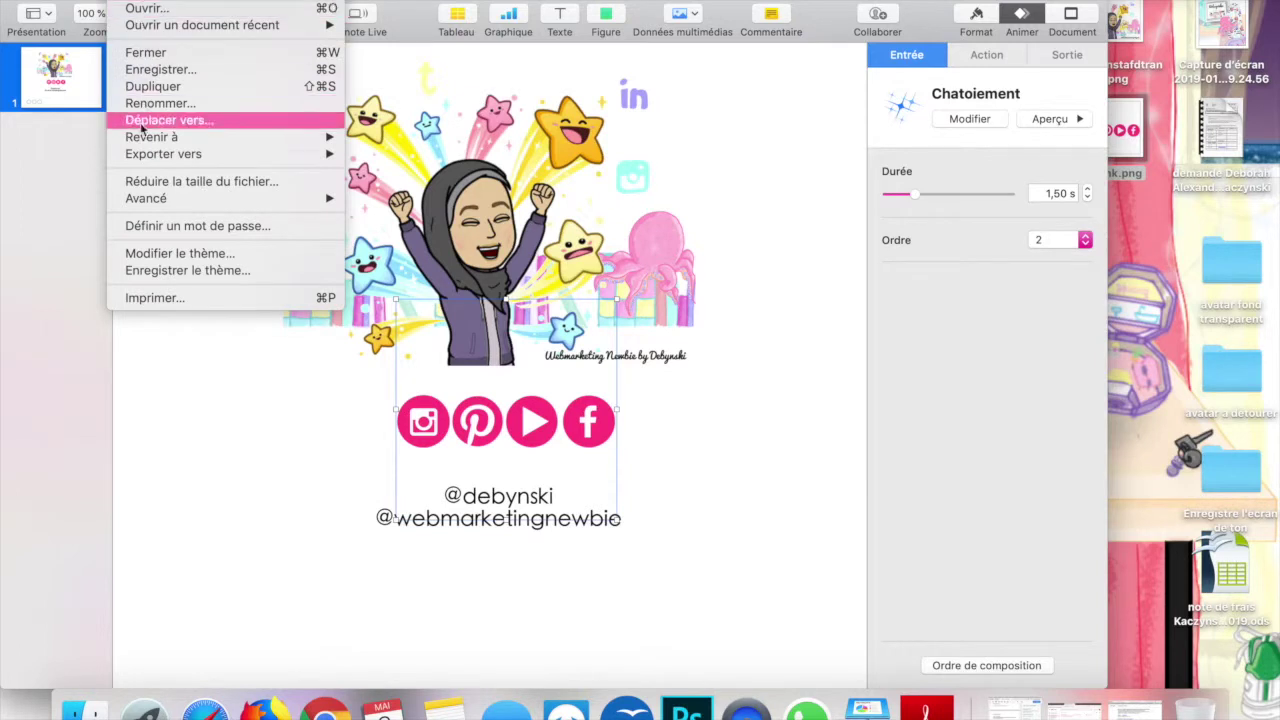
pyautogui.moveTo(305, 155)
pyautogui.click(384, 188)
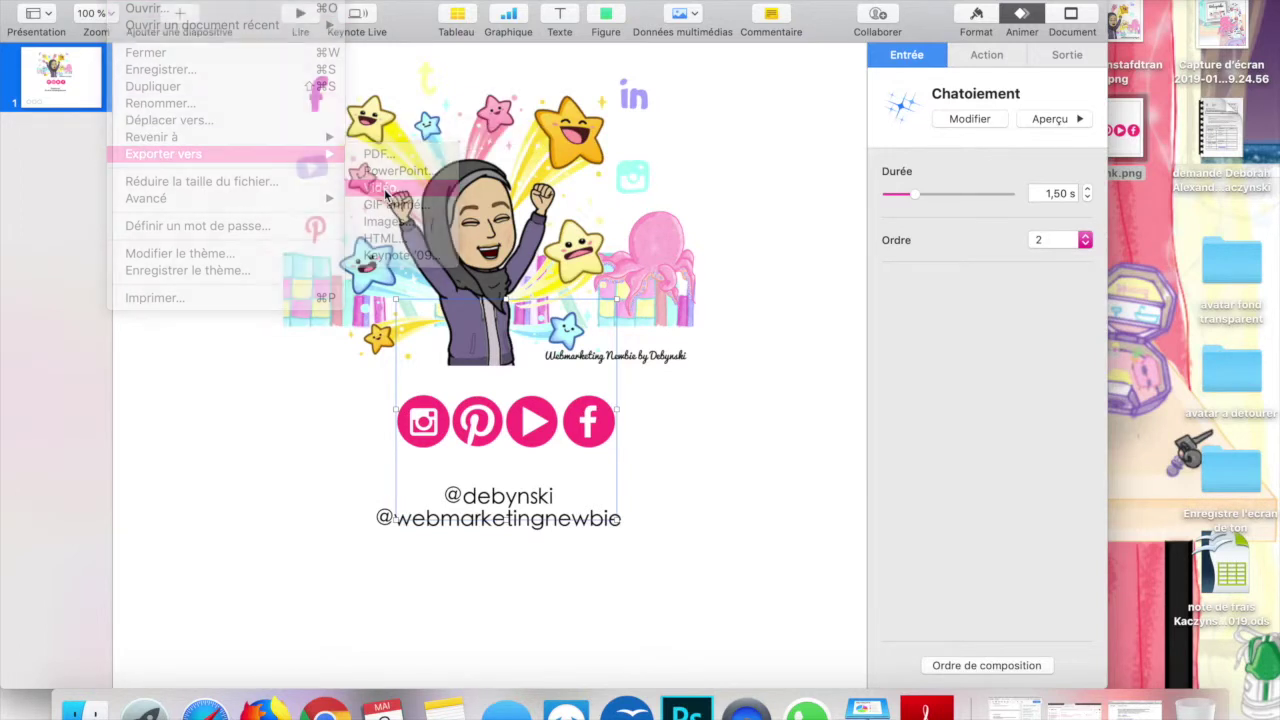
pyautogui.click(546, 232)
pyautogui.press('BackSpace')
pyautogui.write('0')
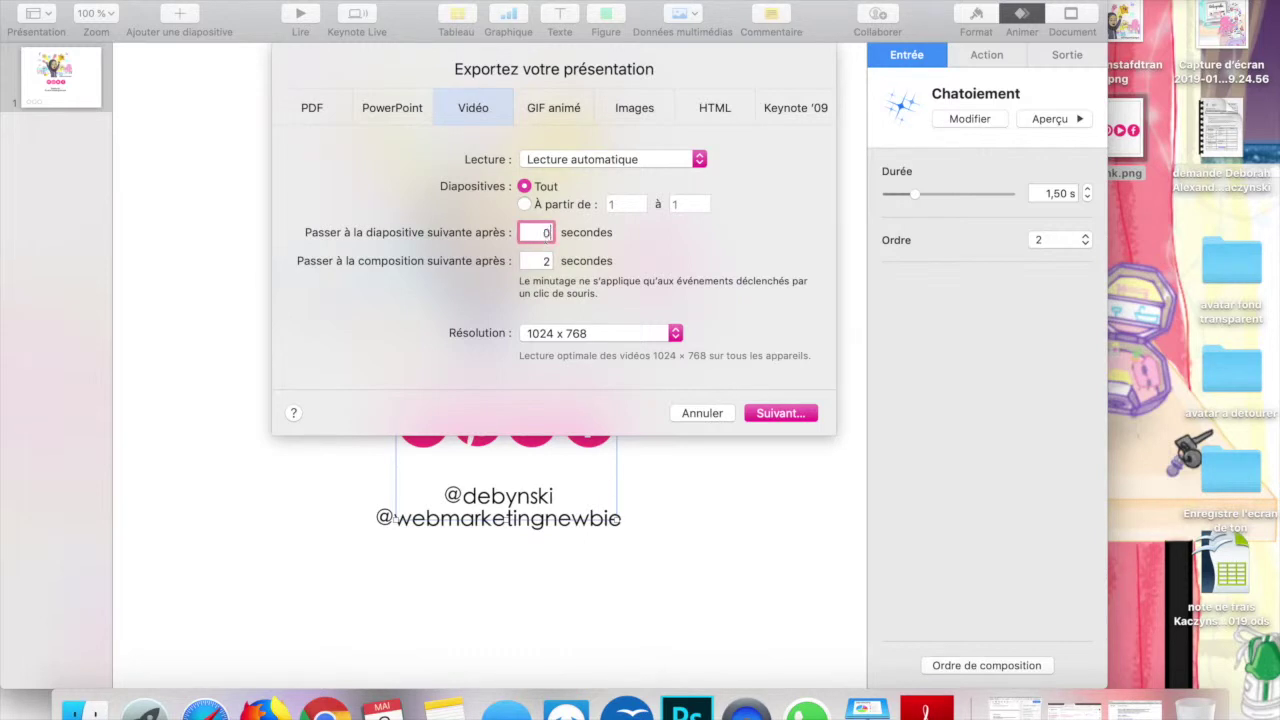
pyautogui.click(546, 260)
pyautogui.press('BackSpace')
pyautogui.write('0')
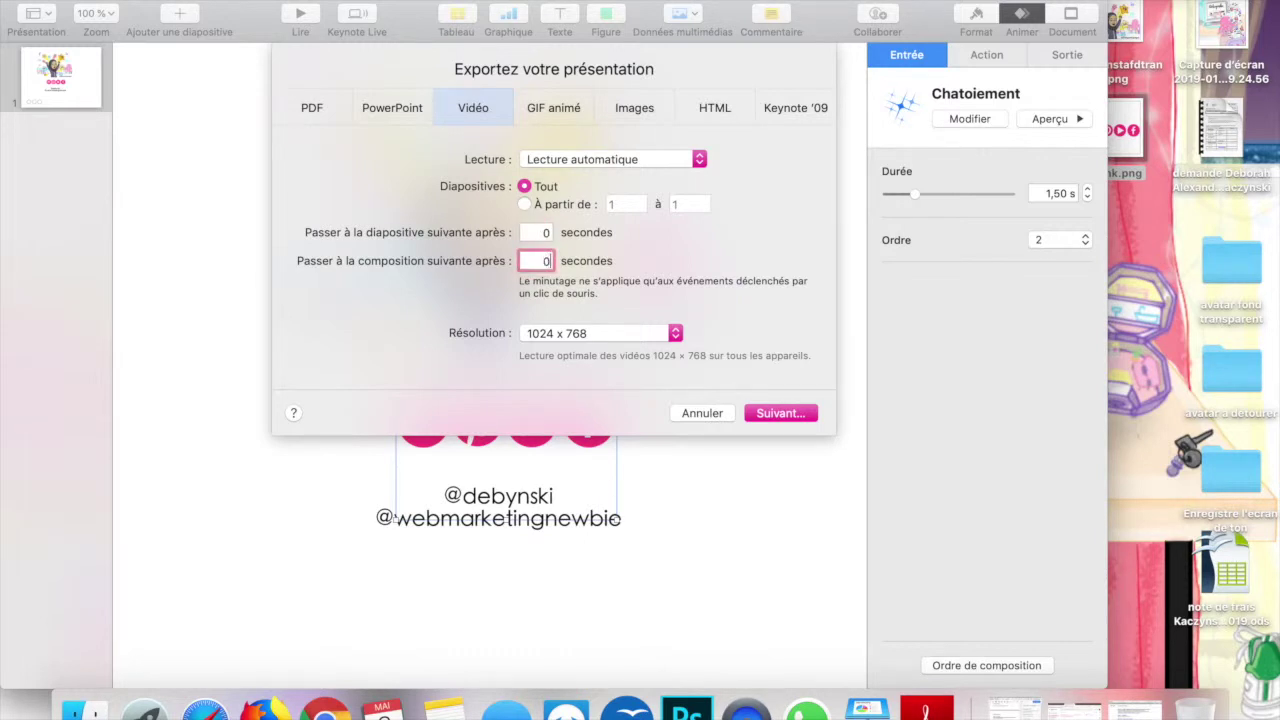
pyautogui.click(775, 414)
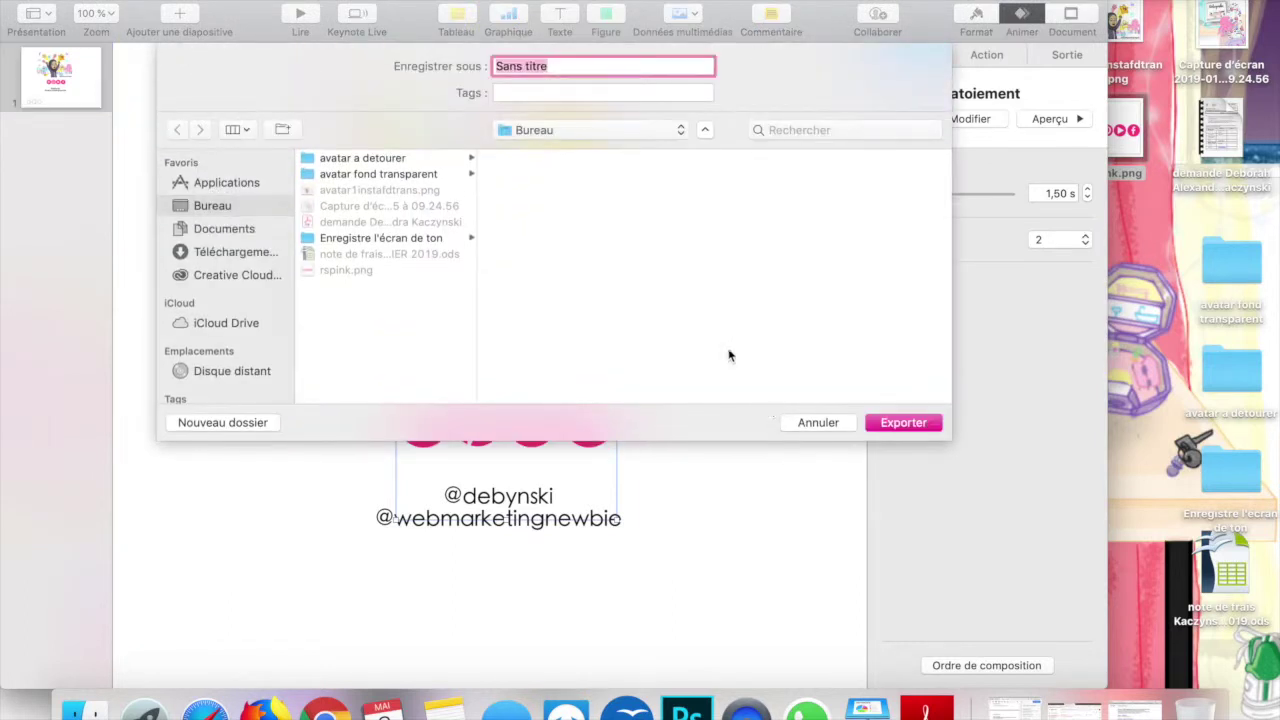
# Step: Name the video export "youtube intro" with the Bureau folder as destination, and cancel the export
pyautogui.write('y')
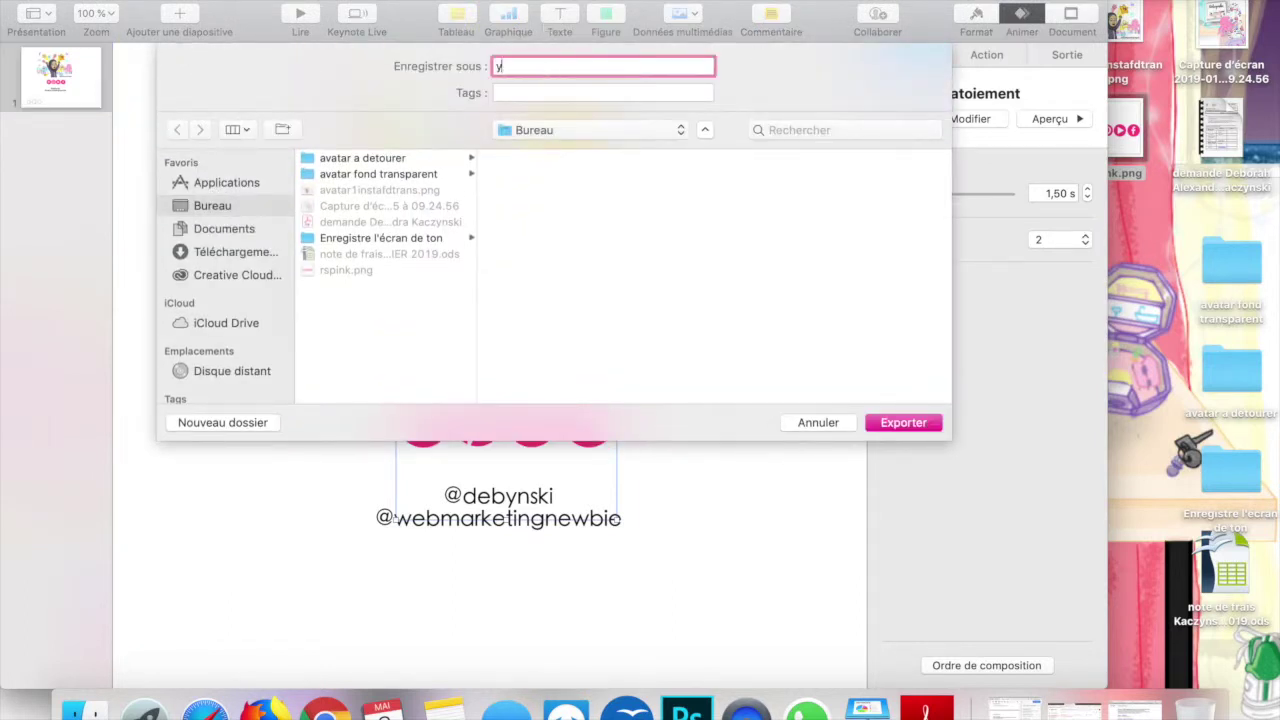
pyautogui.write('outube intro')
pyautogui.click(800, 423)
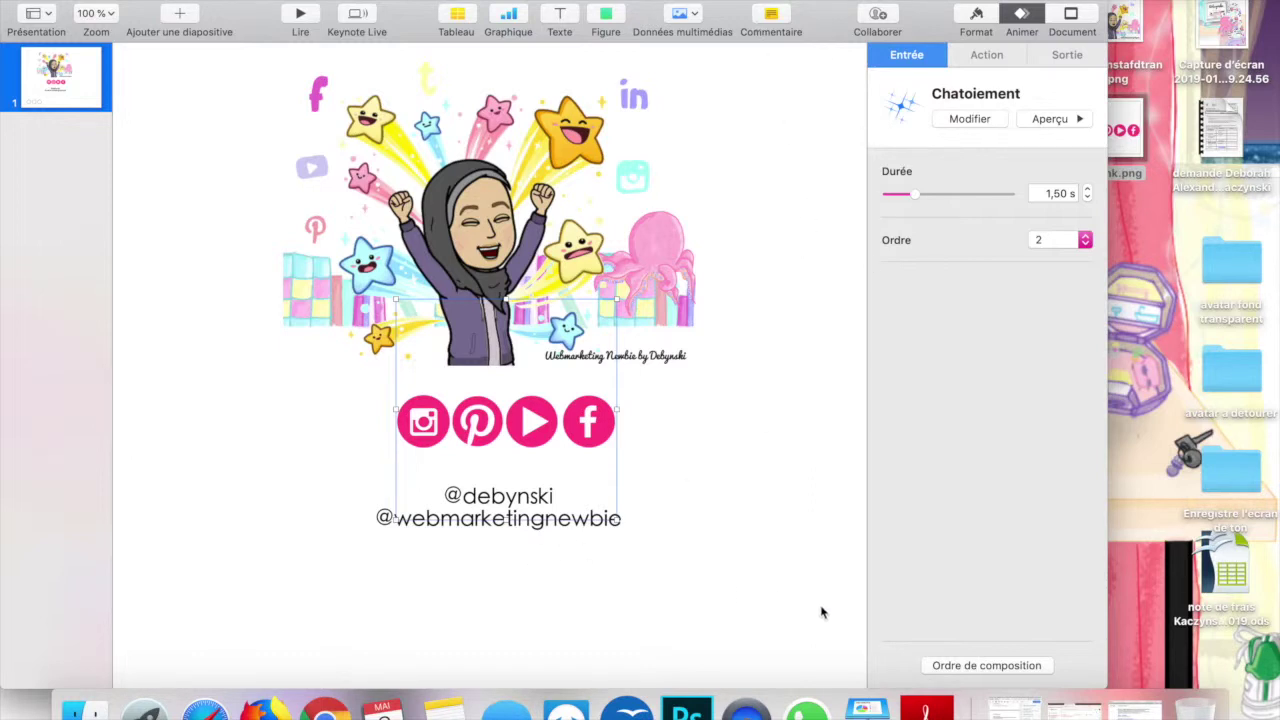
pyautogui.click(745, 708)
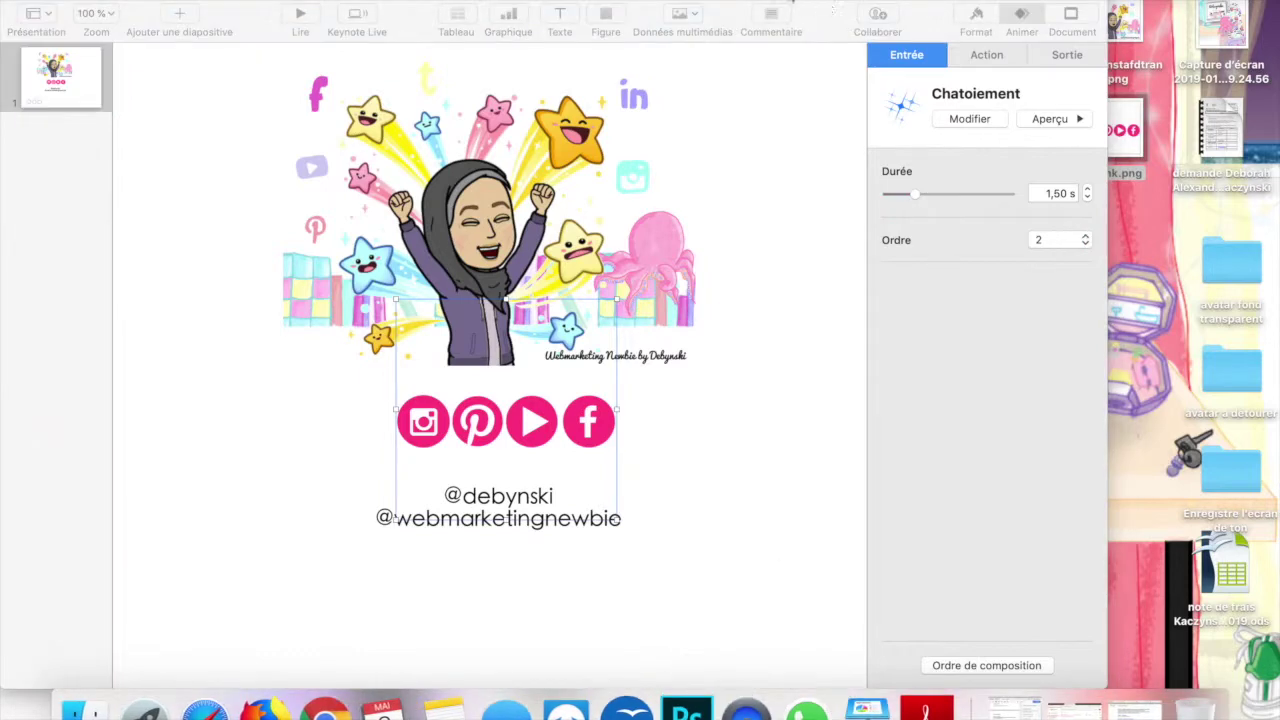